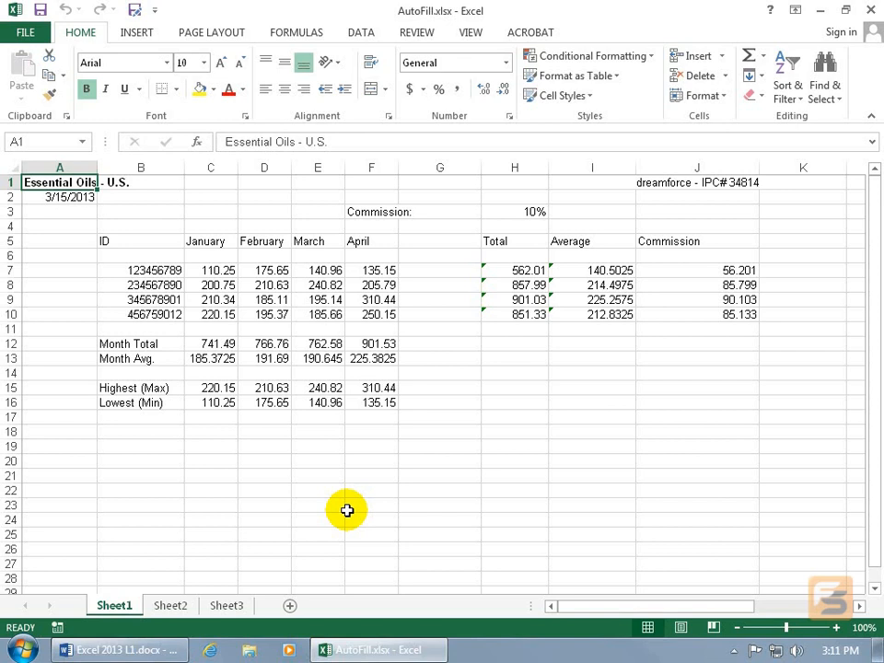
Step: Try filling the Total heading from H5 down into H6, then across to J5, undoing each fill
left_click(525, 243)
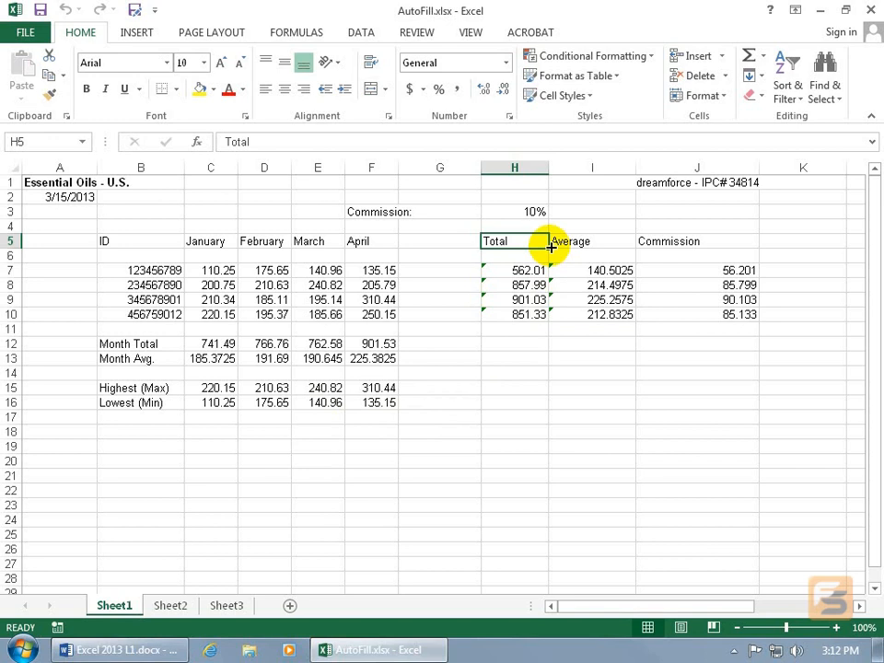
left_click_drag(550, 247, 551, 267)
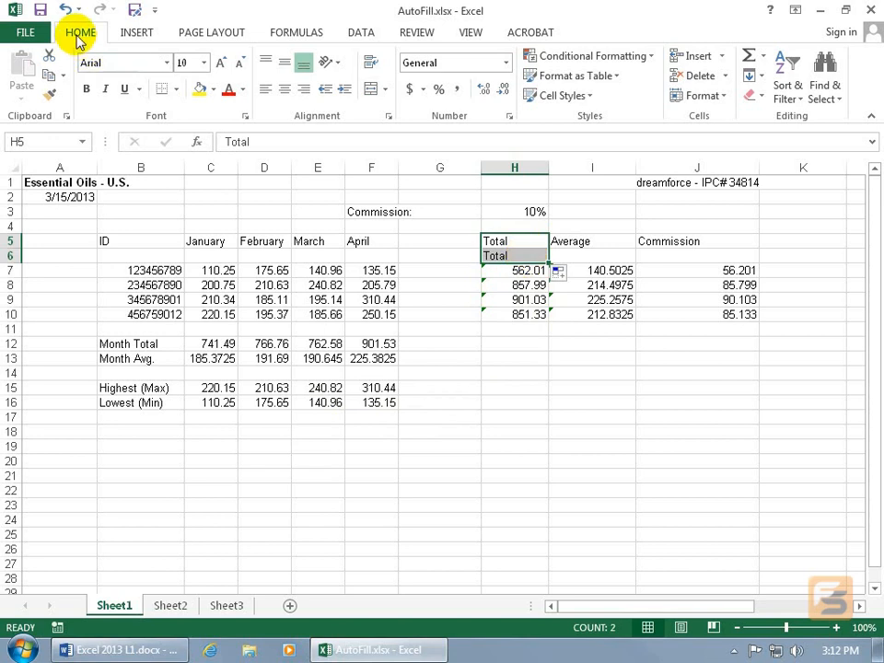
left_click(65, 9)
left_click_drag(549, 250, 727, 239)
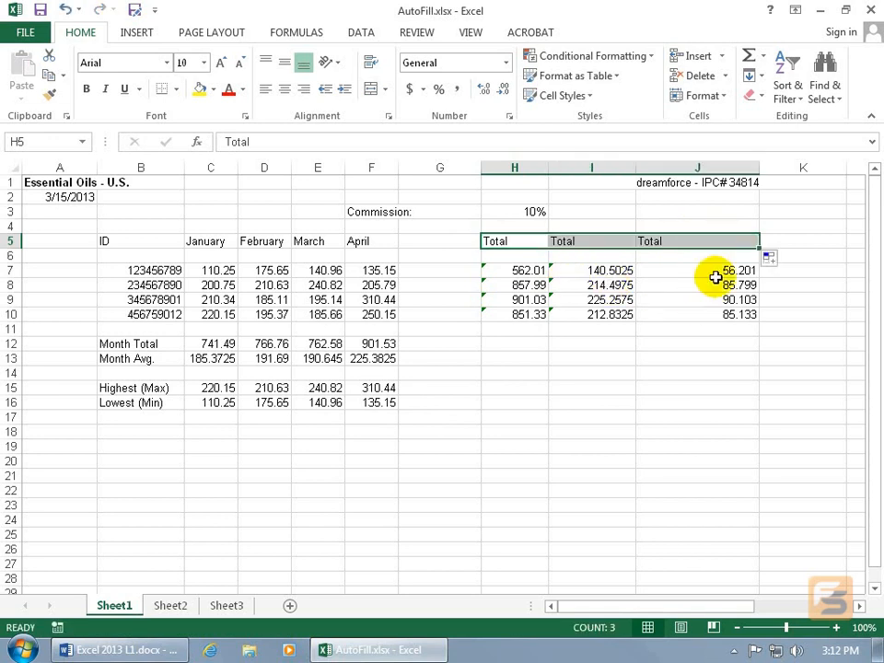
left_click(66, 10)
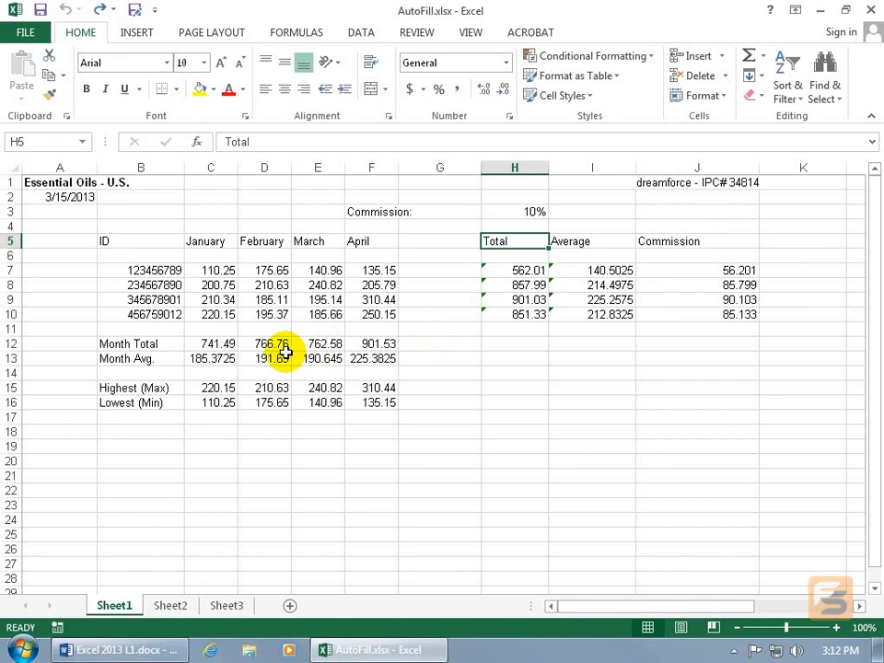
Step: Clear the February to April month totals in D12:F12 and refill them by AutoFill from the January formula in C12
left_click(226, 345)
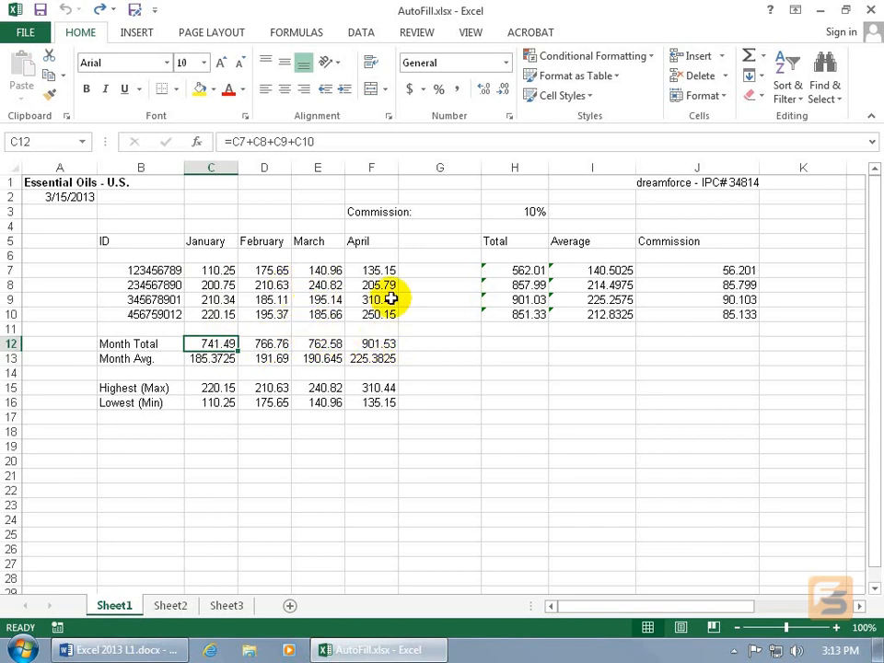
left_click(272, 344)
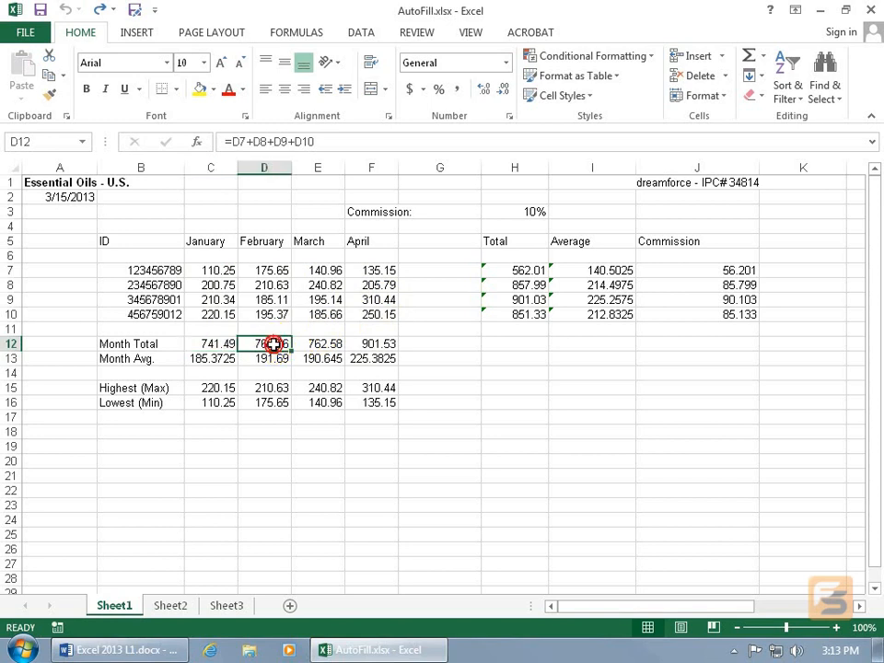
left_click(224, 344)
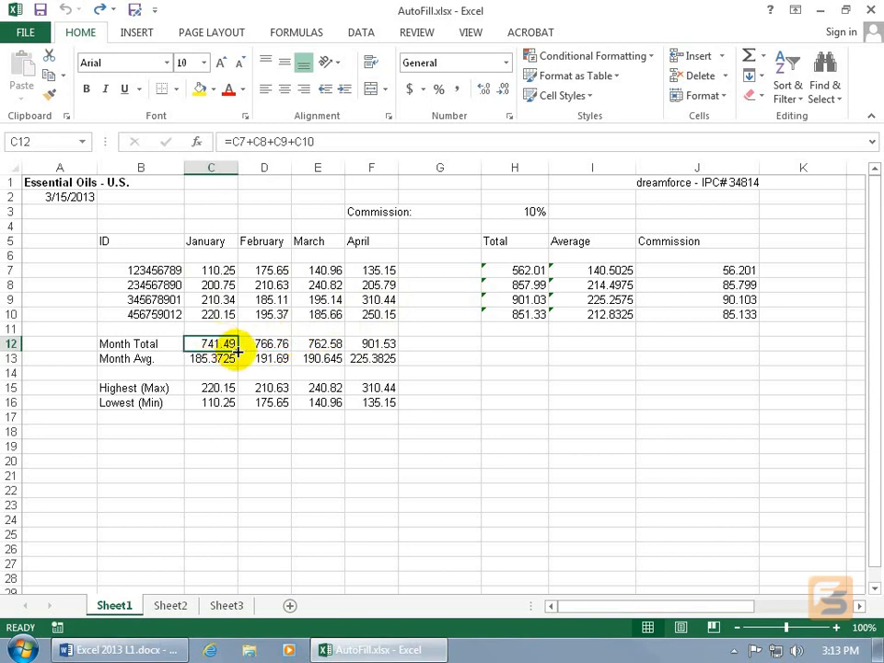
left_click_drag(241, 347, 368, 340)
key("Delete")
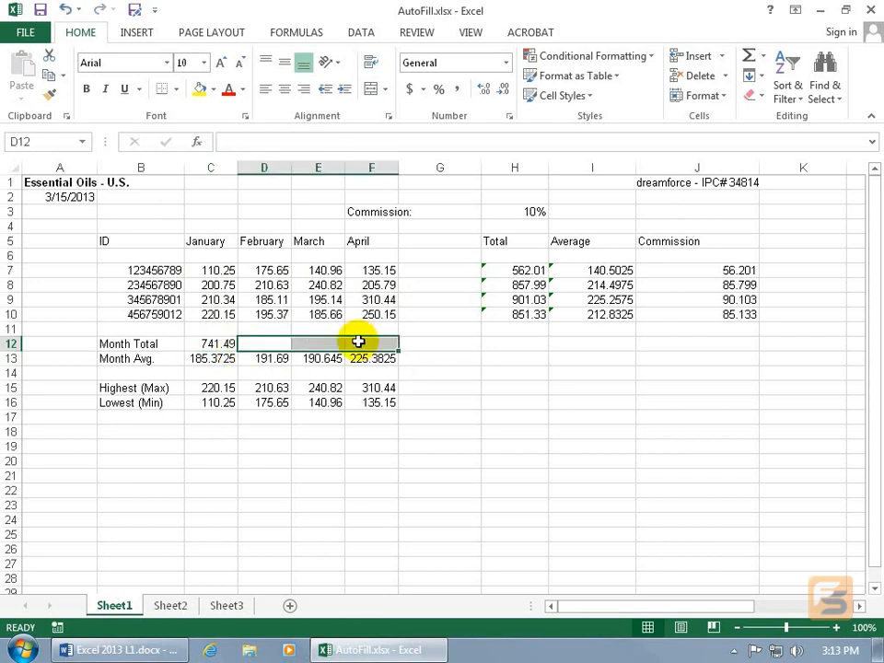
left_click(225, 344)
left_click_drag(234, 350, 385, 354)
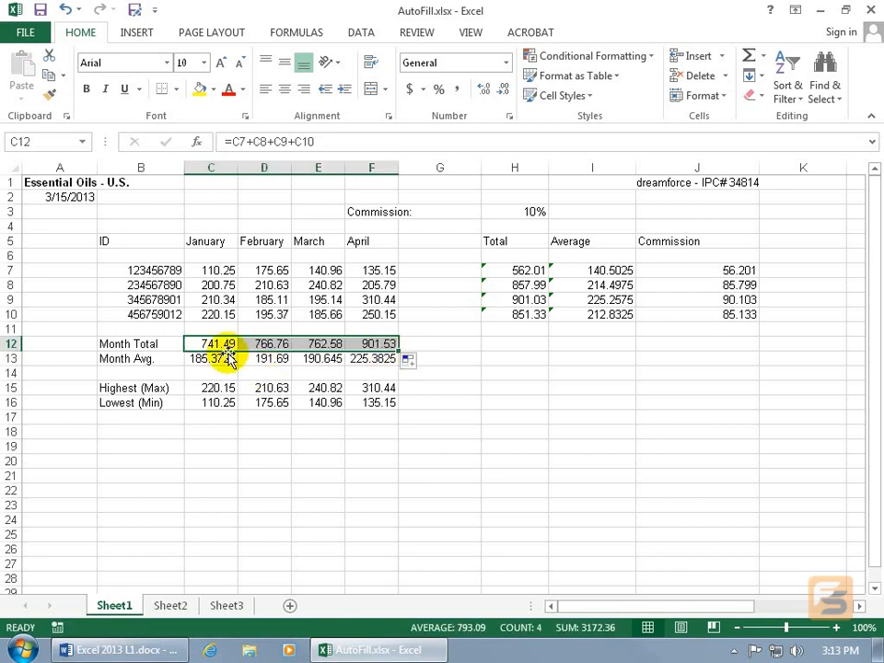
Step: Examine the month total formulas in C12, D12 and E12 and the row total formula in H7
left_click(221, 346)
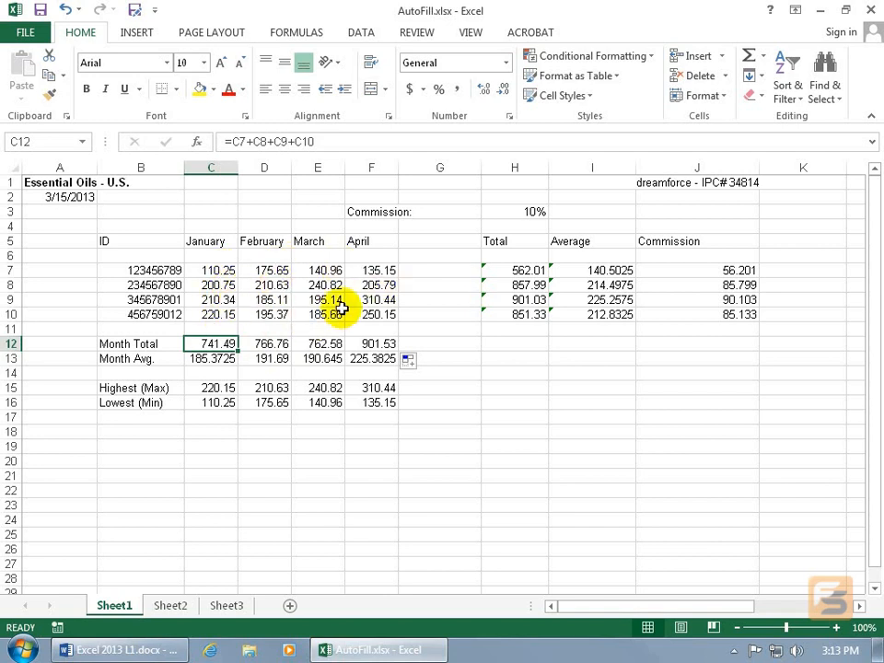
left_click(274, 343)
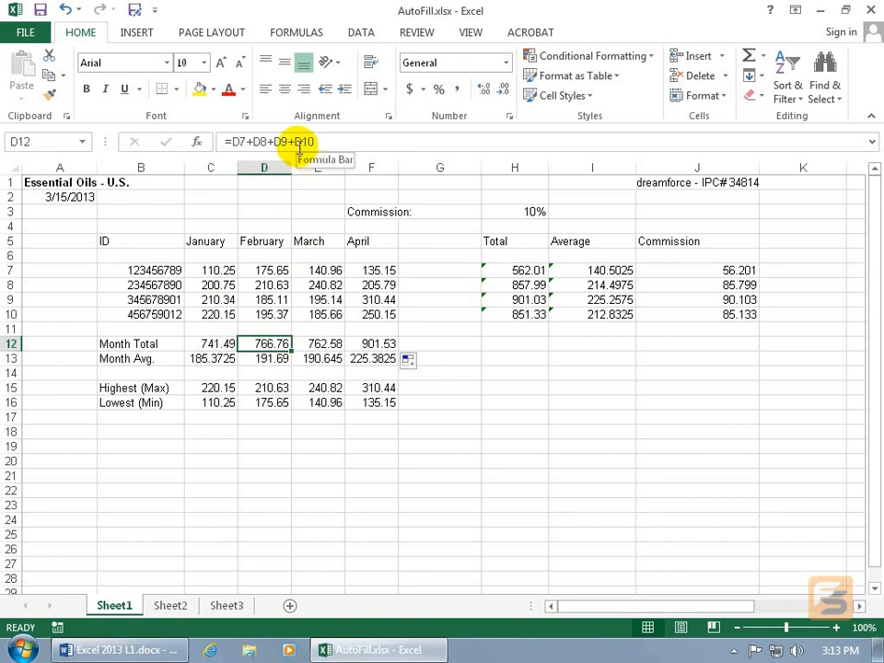
left_click(322, 346)
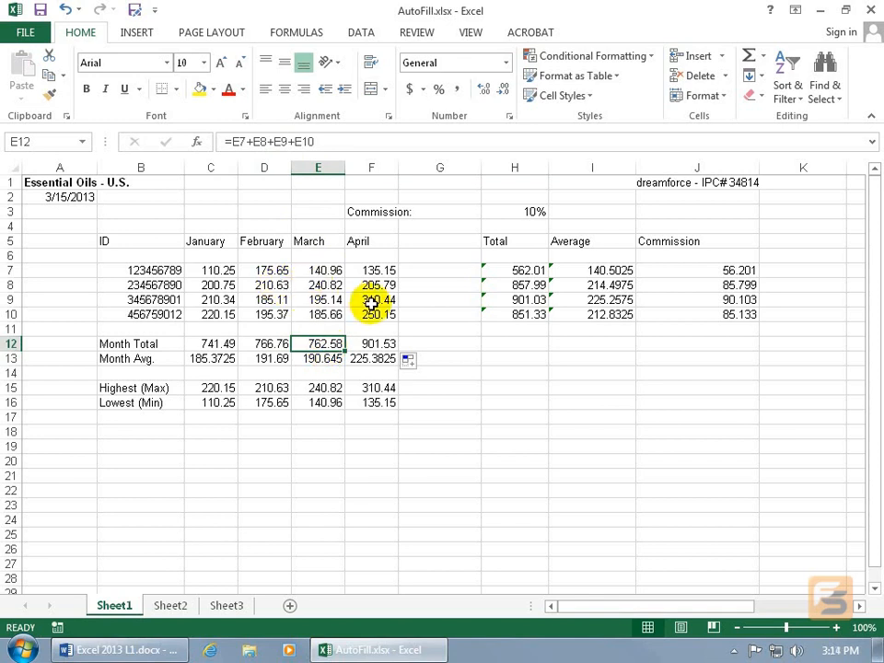
left_click(513, 271)
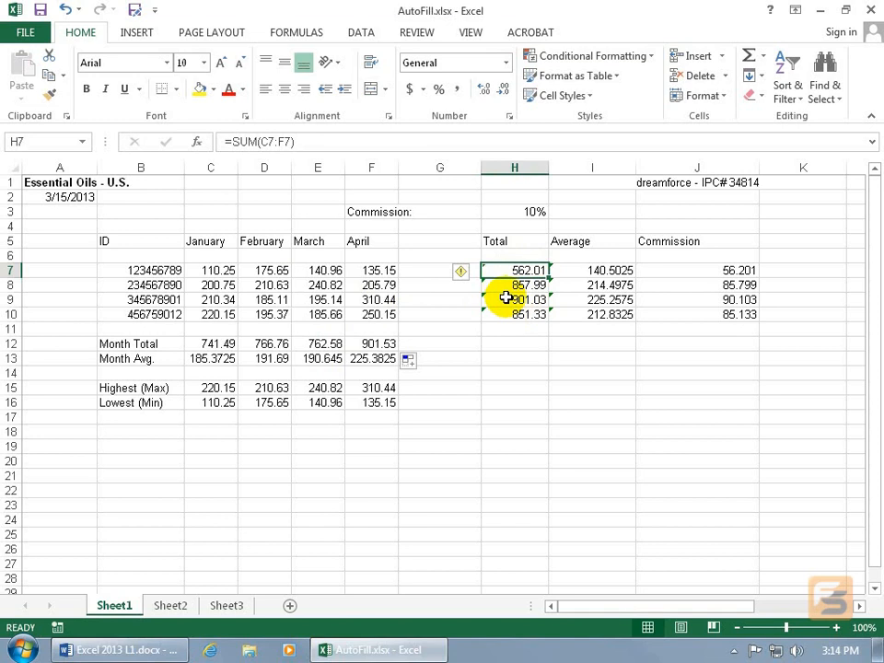
Step: Clear D12:F12 and refill it from the total formula in C12, undoing a trial fill down into C13
left_click_drag(382, 342, 280, 344)
key("Delete")
left_click(224, 343)
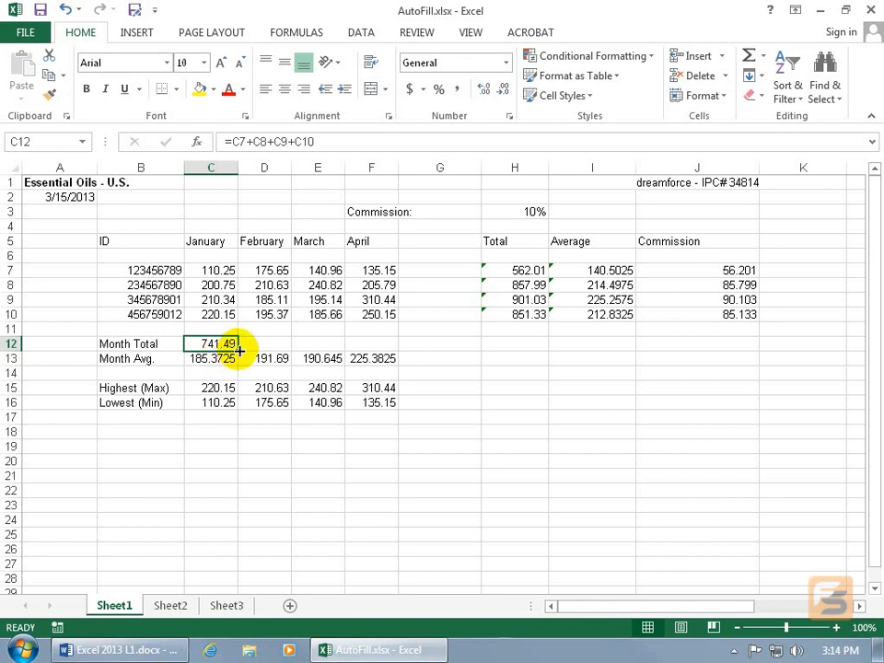
left_click_drag(239, 350, 238, 362)
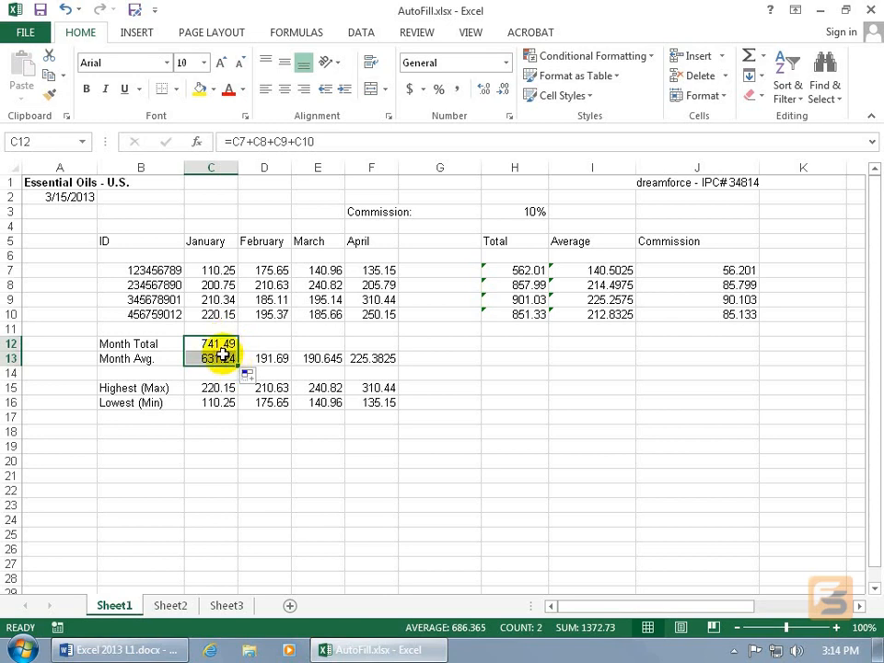
left_click(66, 10)
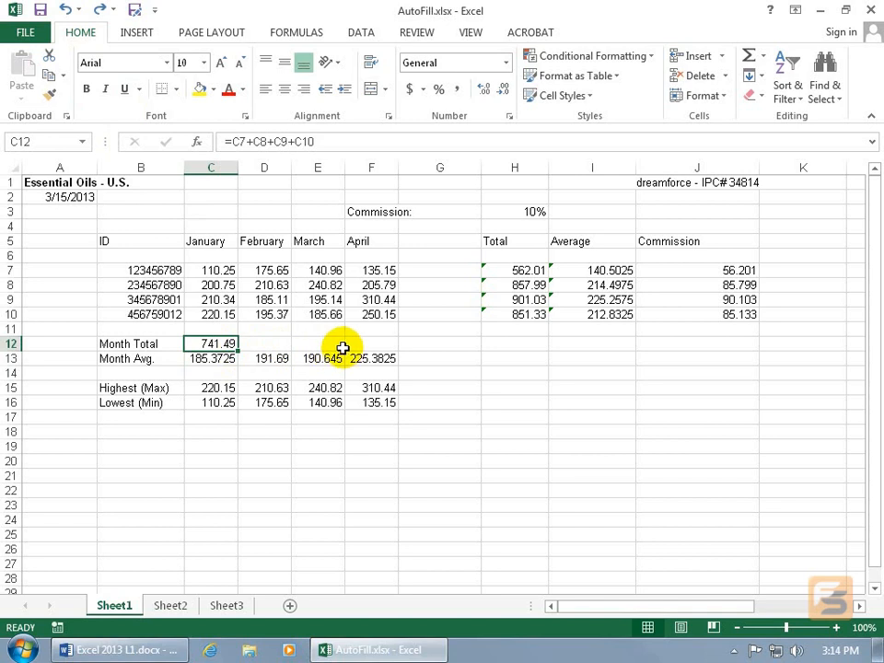
left_click_drag(236, 351, 386, 354)
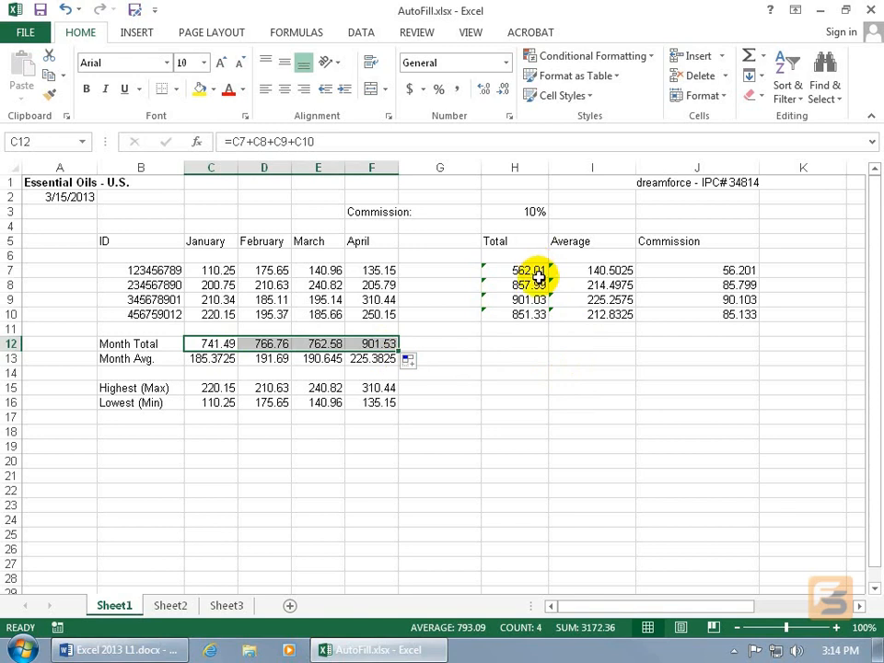
Step: Clear the row totals in H8:H10 and refill them by AutoFill from the SUM formula in H7
left_click_drag(535, 282, 534, 314)
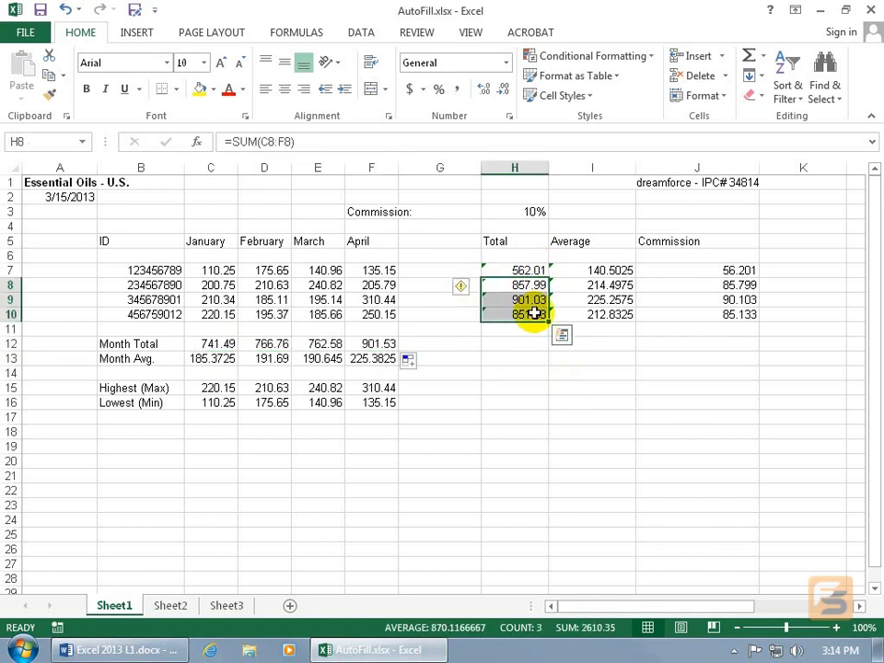
key("Delete")
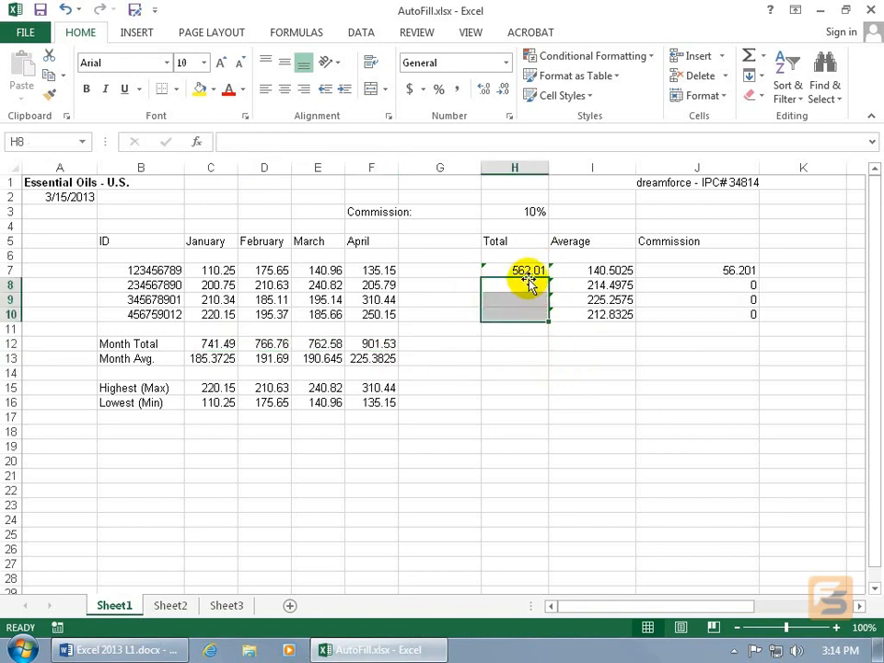
left_click(533, 270)
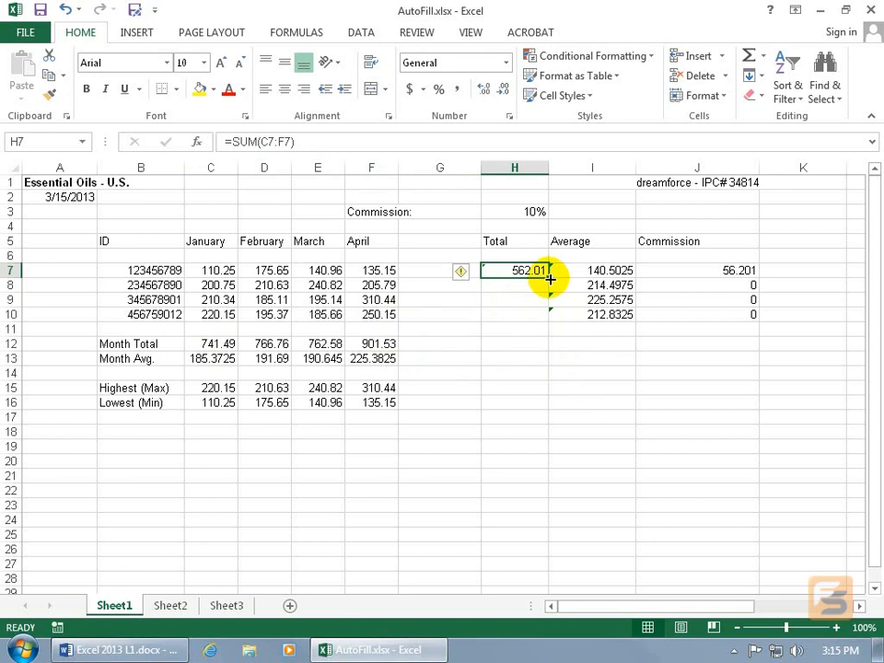
left_click_drag(550, 278, 549, 321)
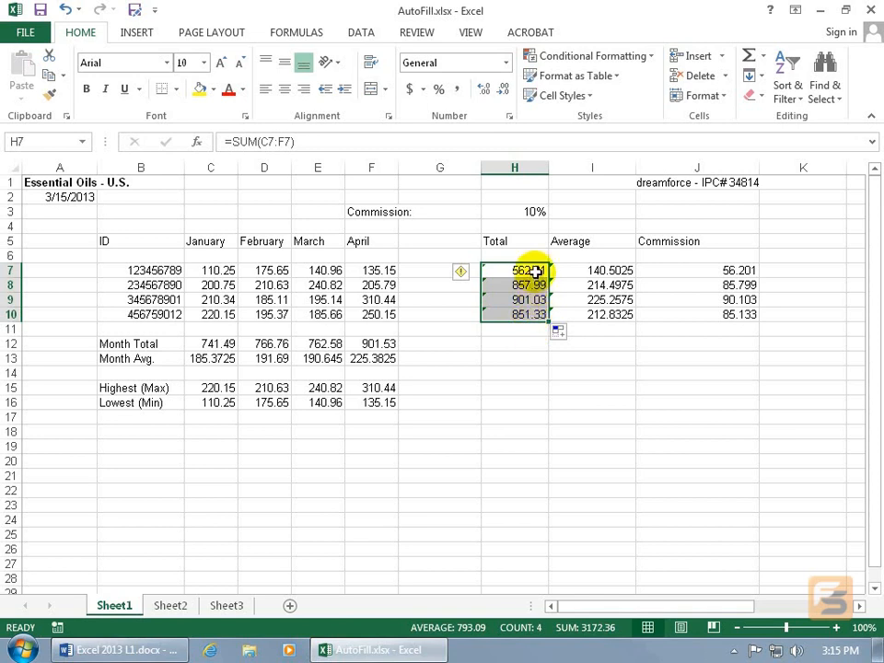
Step: Clear the row totals in H7:H9, check the remaining formula in H10, and undo the deletion
left_click_drag(537, 272, 534, 300)
key("Delete")
left_click(520, 314)
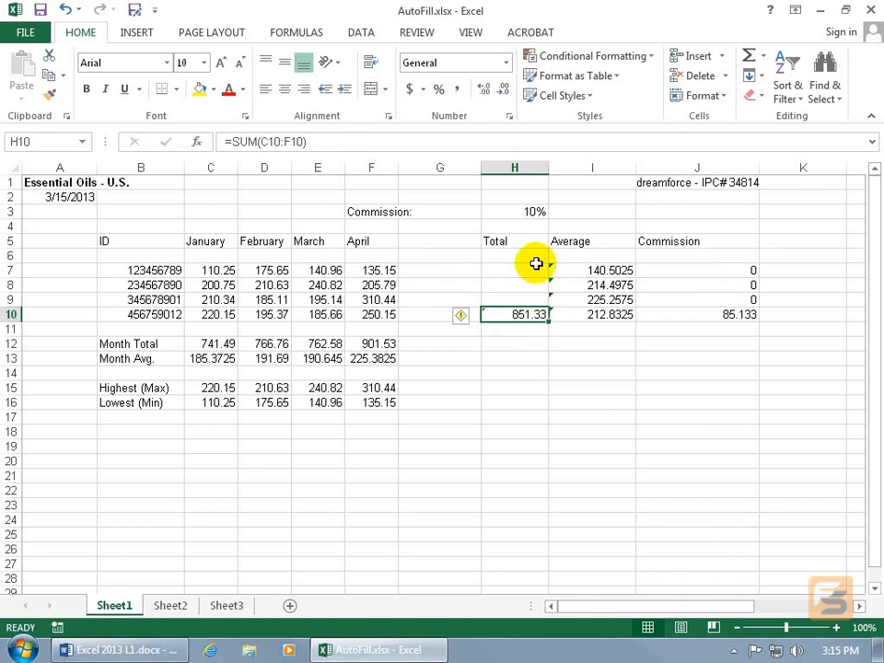
left_click(64, 9)
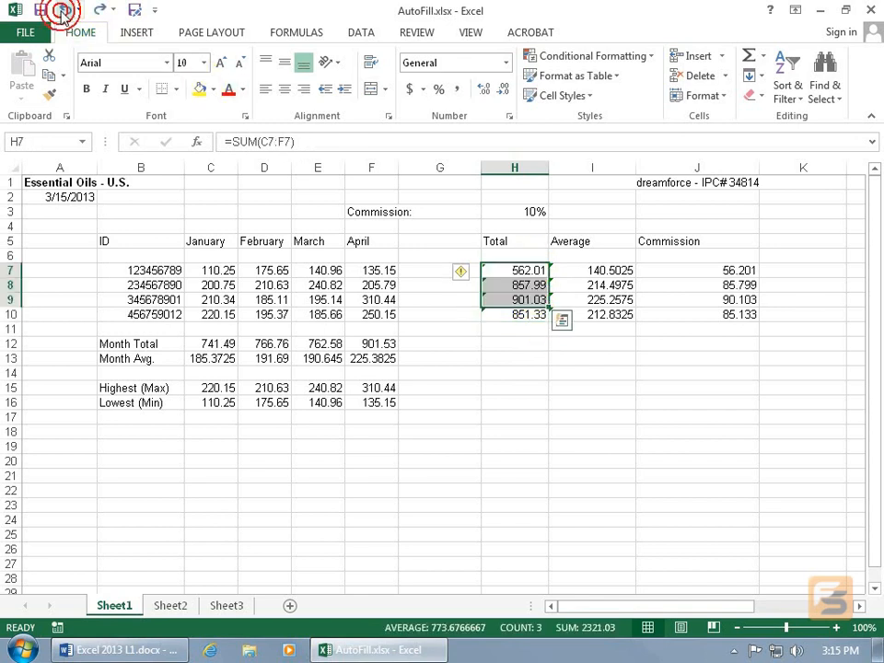
left_click(533, 371)
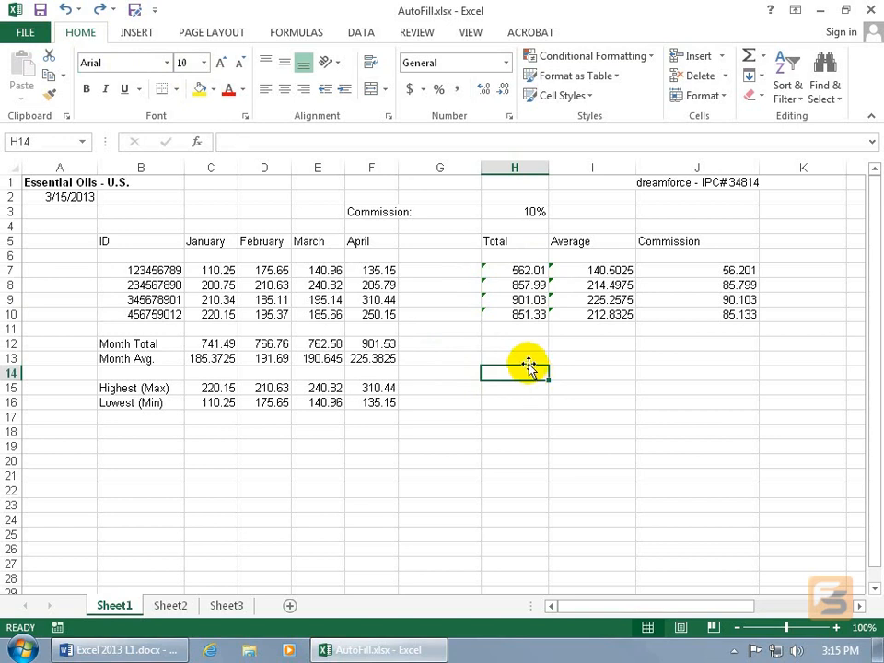
Step: Try filling the January to April headings in C5:F5 down into row 6 and undo the fill
left_click_drag(212, 241, 399, 265)
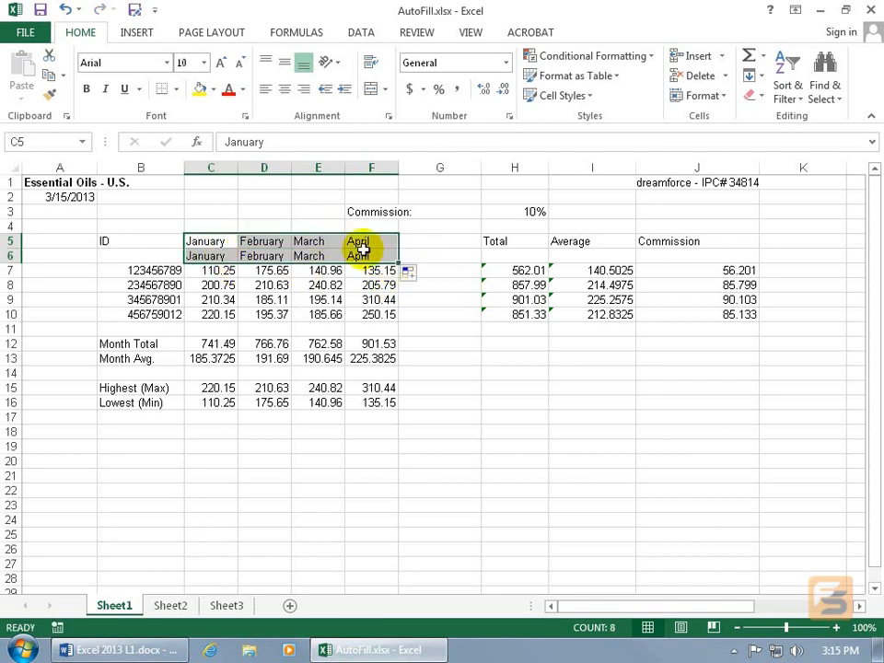
left_click(66, 10)
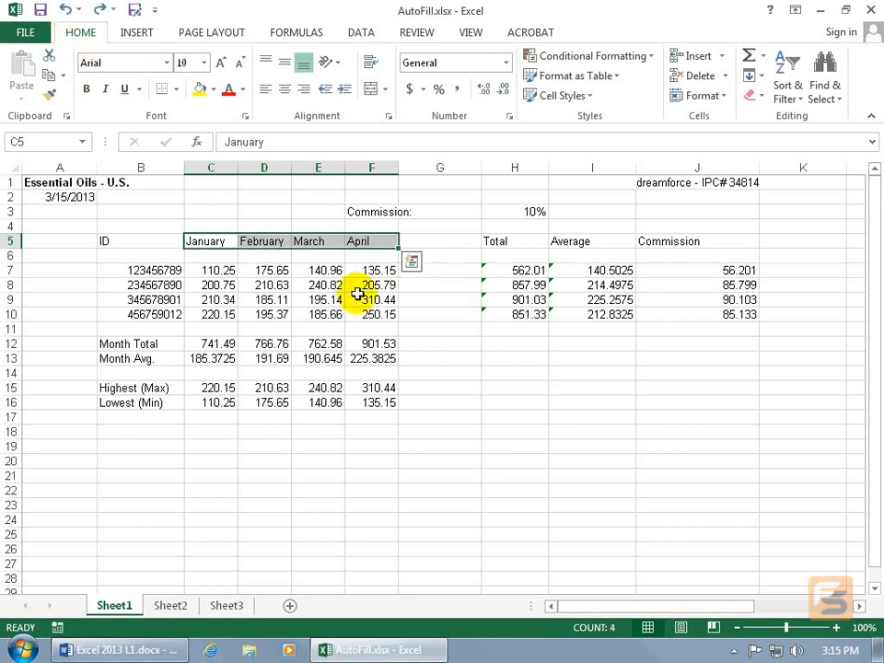
left_click(424, 361)
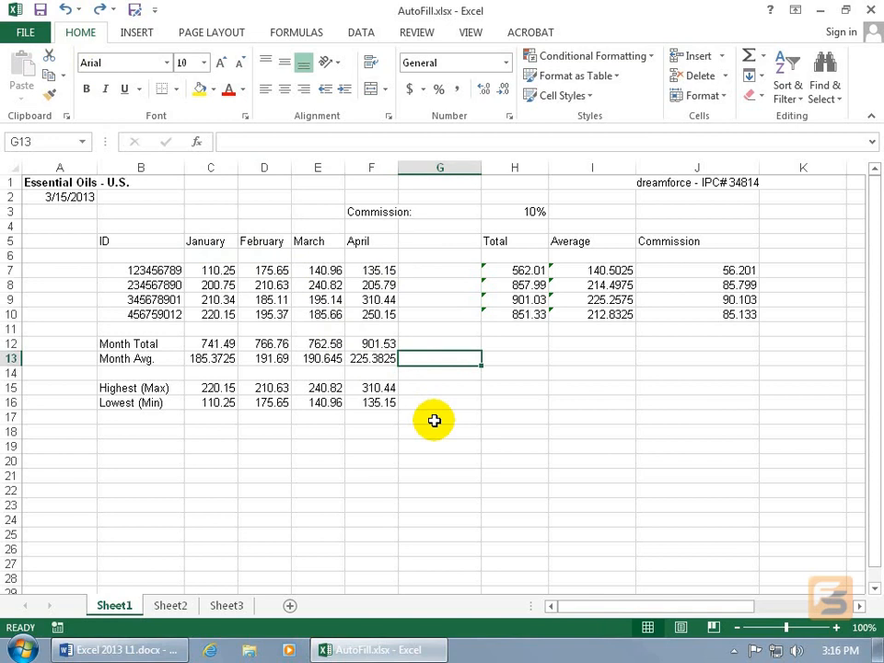
Step: Format the Lowest (Min) label in B16 as bold with red text
left_click(143, 404)
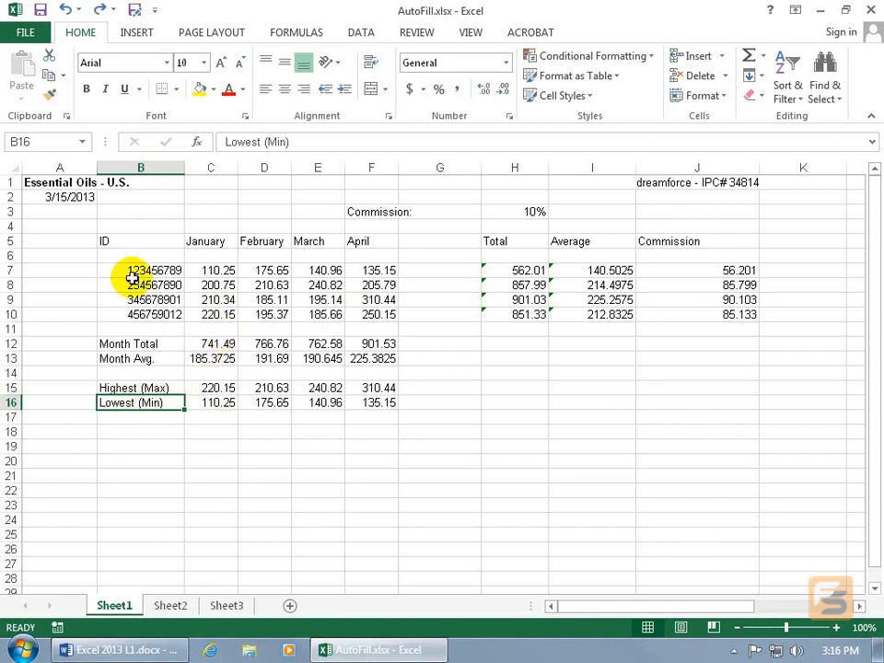
left_click(88, 90)
left_click(230, 90)
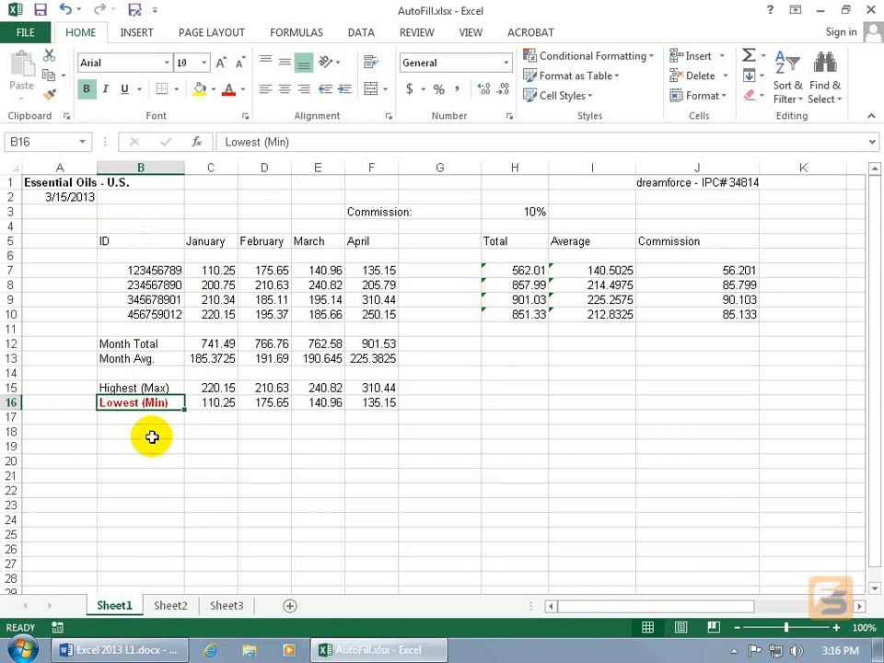
Step: Fill the Lowest (Min) label from B16 down into B17 with the Fill Without Formatting option
left_click_drag(183, 408, 183, 433)
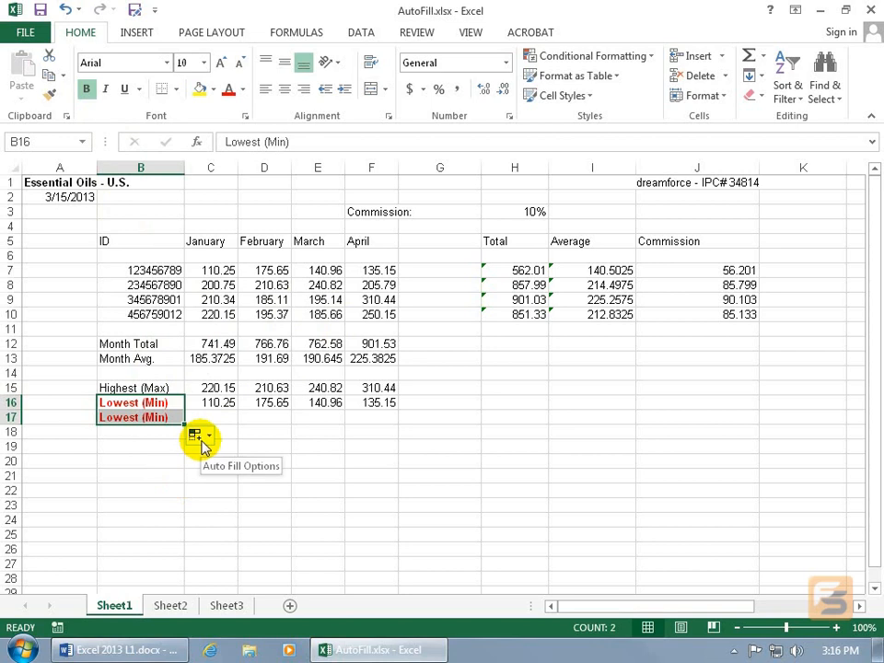
left_click(201, 439)
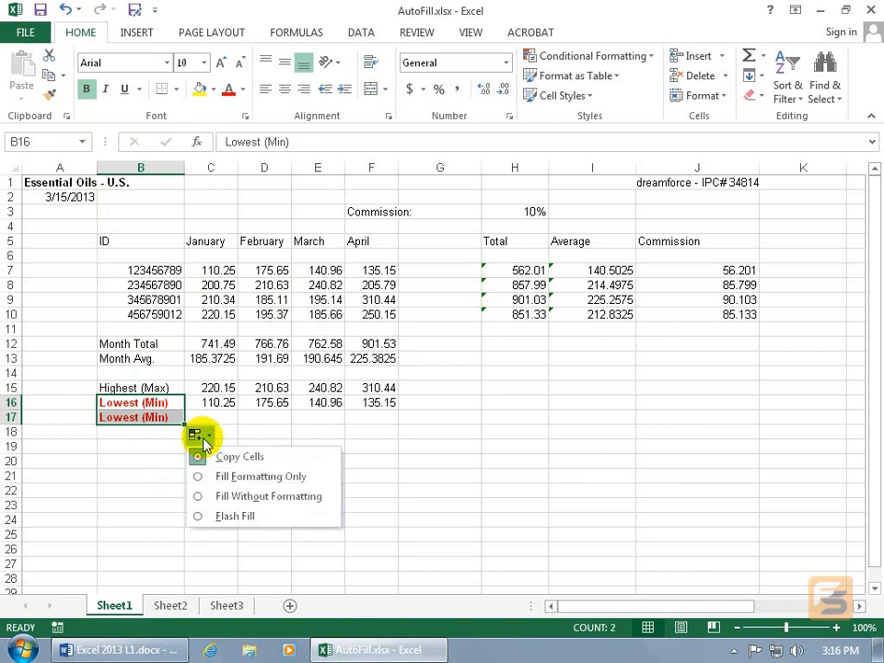
left_click(211, 498)
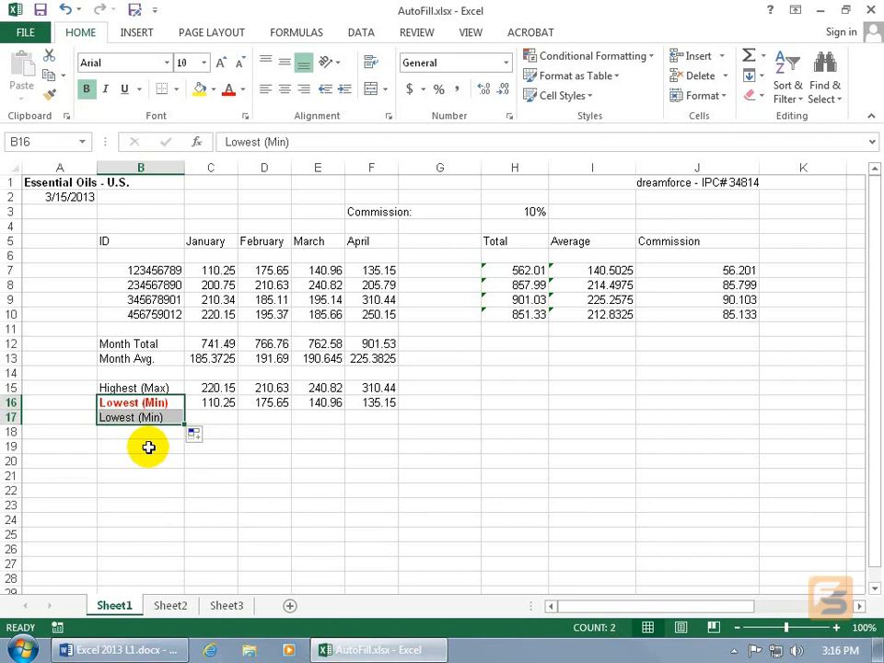
Step: Switch the B16:B17 fill to Fill Formatting Only and test the copied format by entering 546 in B17
left_click(194, 435)
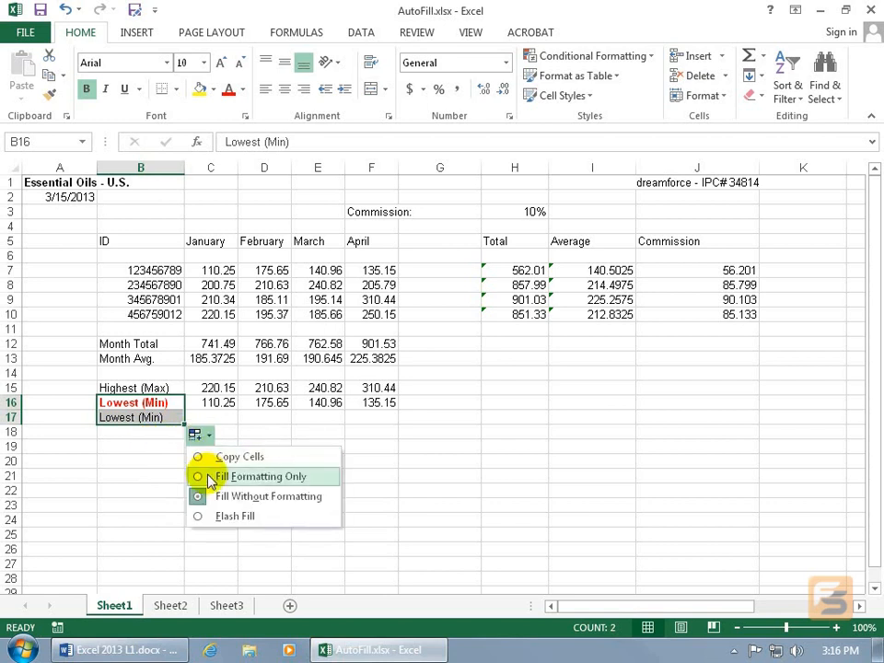
left_click(211, 477)
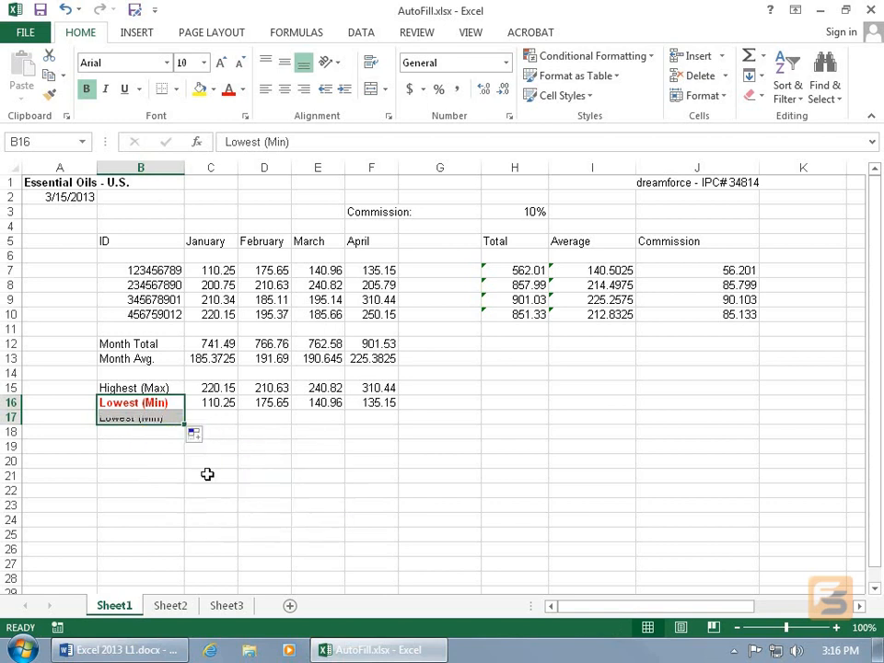
left_click(154, 419)
type("546")
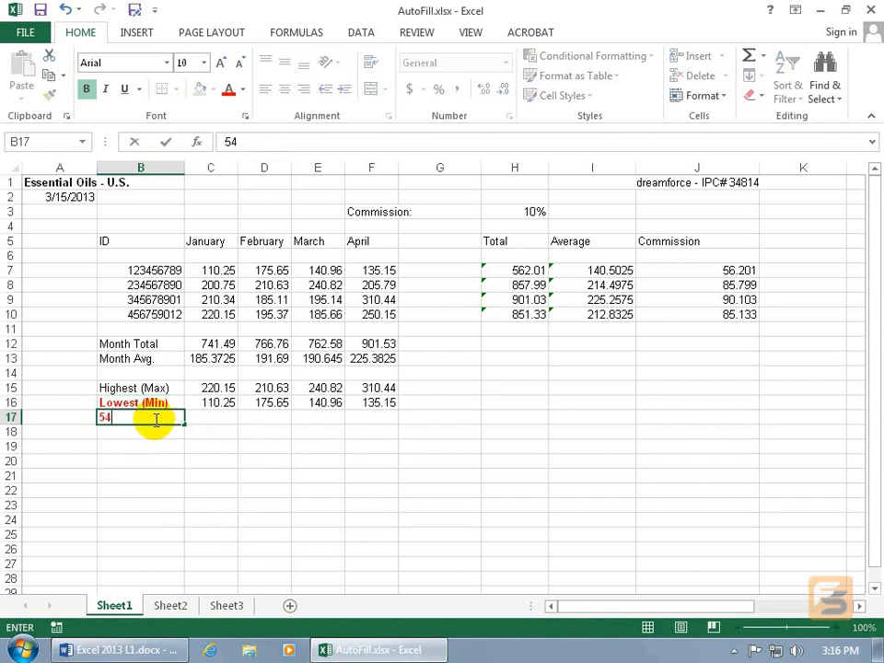
key("Return")
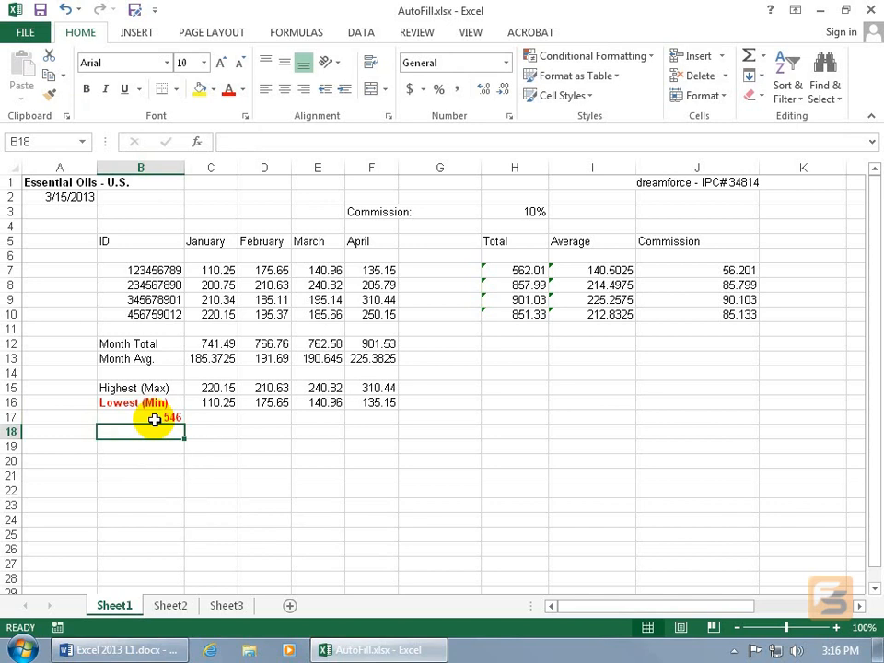
Step: Undo the 546 entry, the fill into B17, and the red and bold formatting of the Lowest (Min) label in B16
left_click(64, 9)
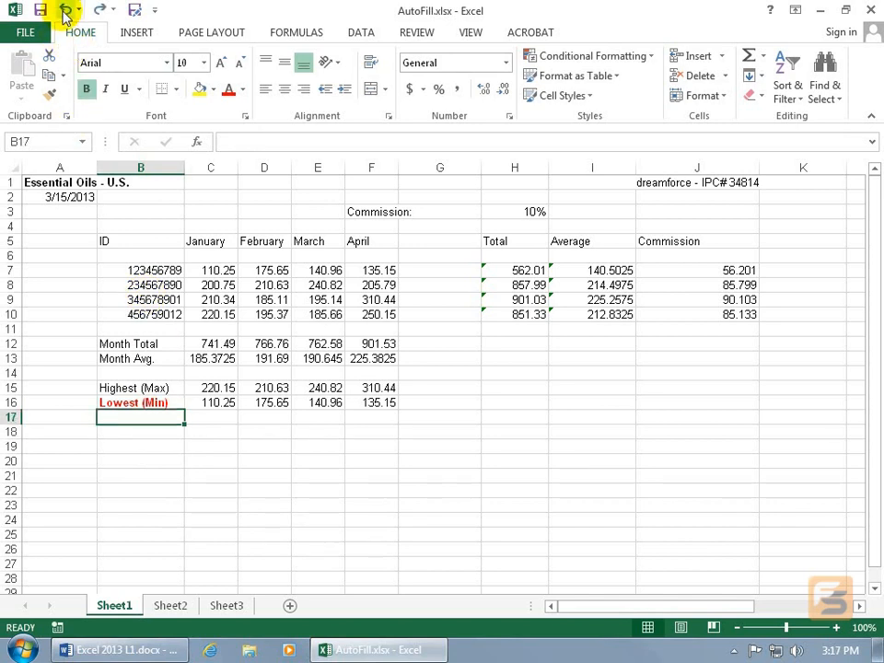
left_click(64, 9)
left_click(64, 9)
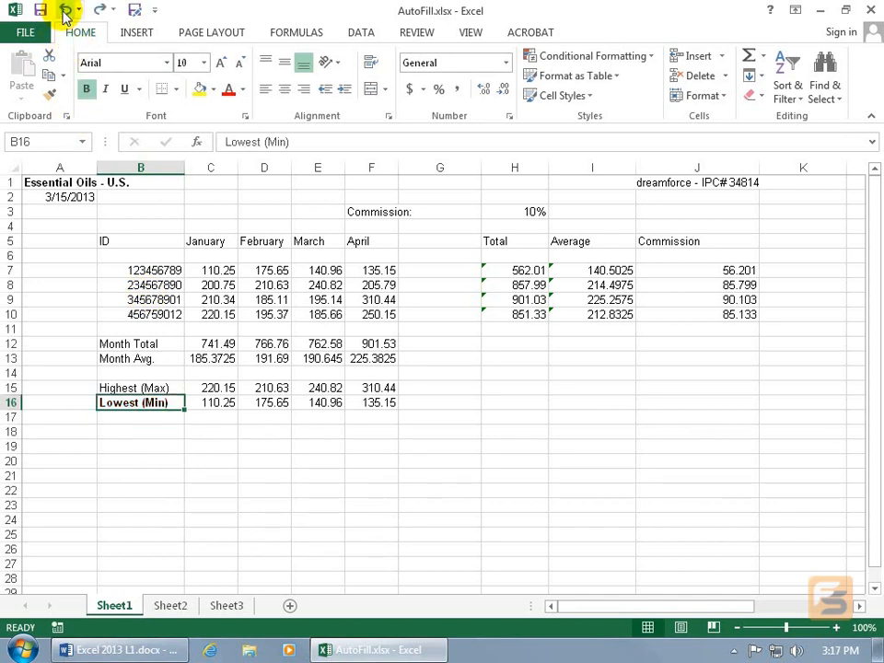
left_click(64, 9)
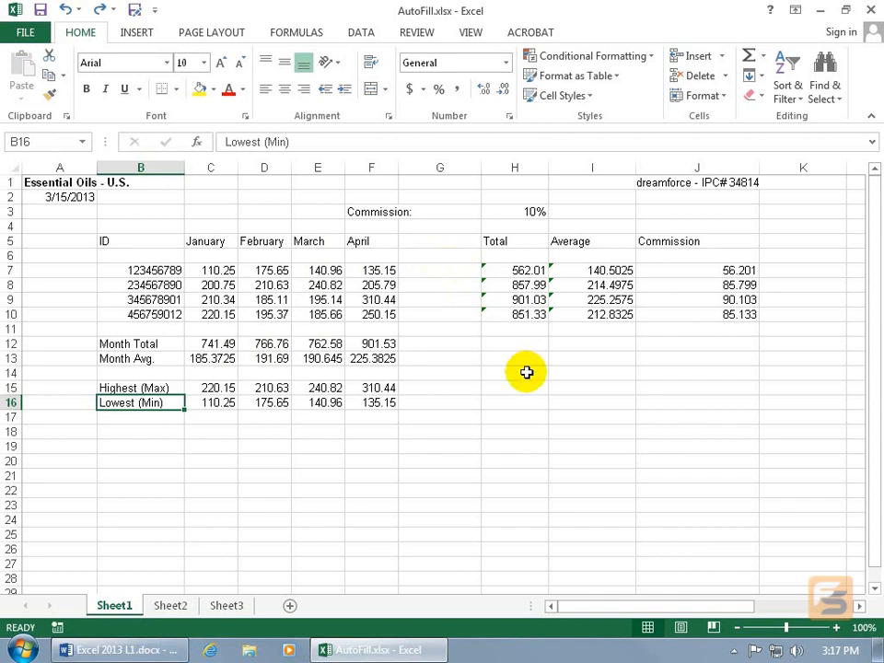
Step: Extend the April heading in F5 across to I5 as a month series from May to July
left_click(381, 242)
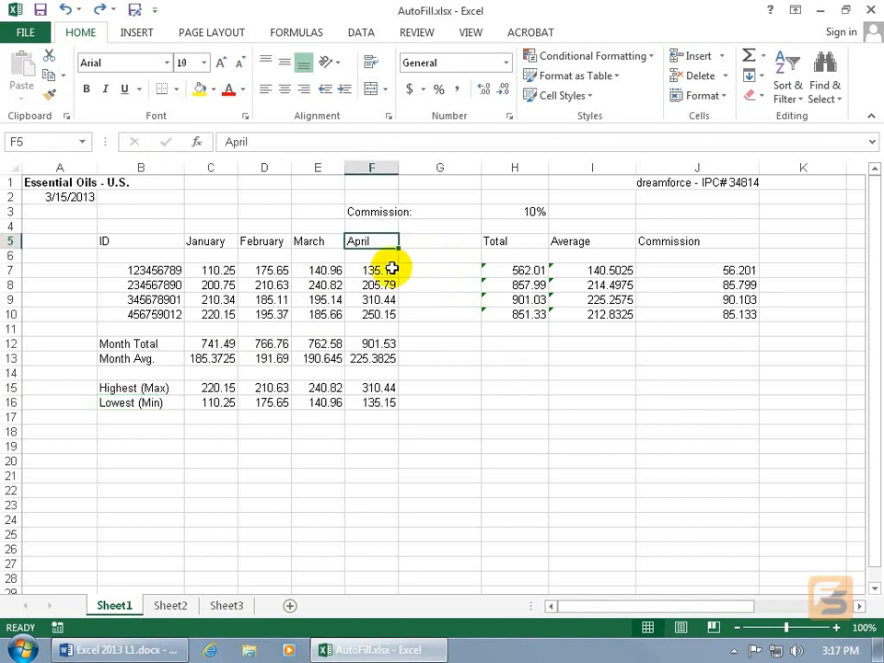
left_click_drag(399, 248, 464, 250)
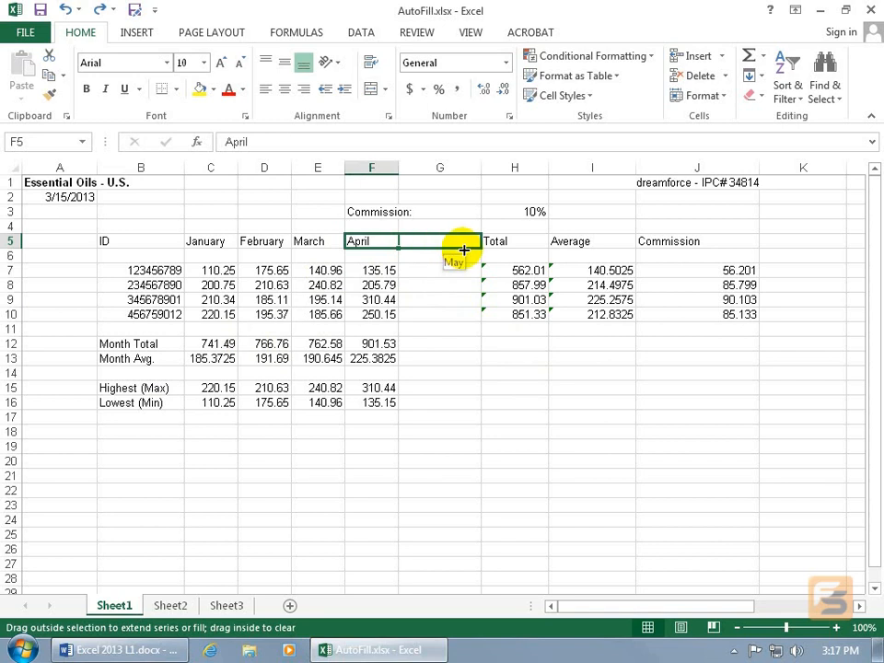
left_click_drag(464, 249, 612, 245)
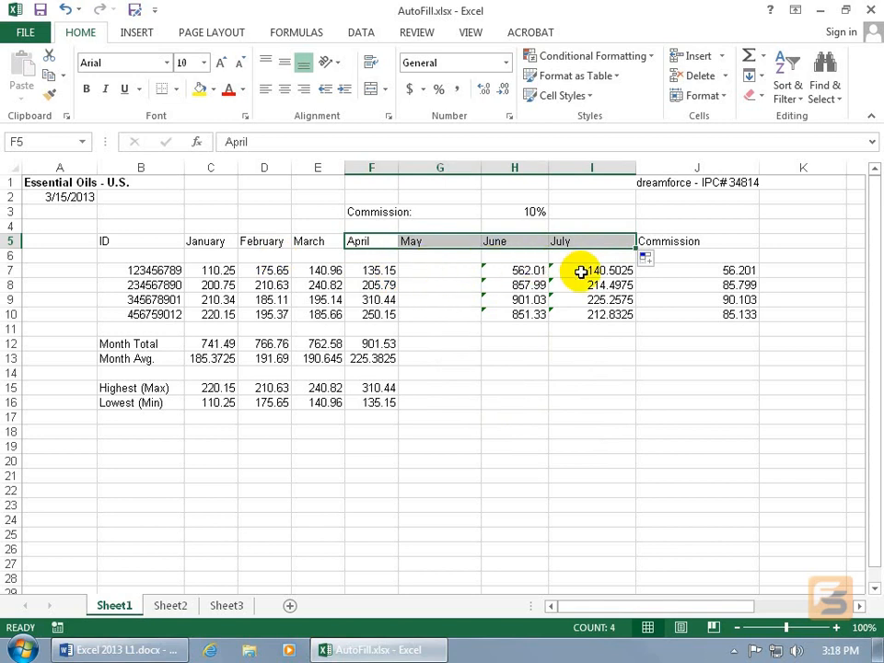
Step: Try filling a quarter series from Q1 in H14 down to H26 and clear the filled cells
left_click(534, 373)
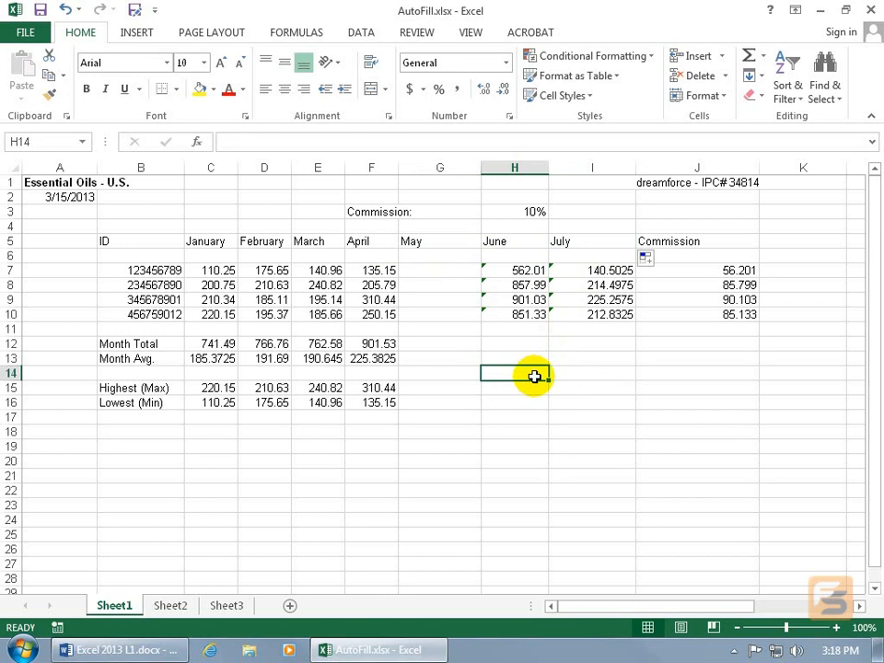
type("Q1")
key("Return")
left_click(538, 375)
left_click_drag(547, 380, 554, 556)
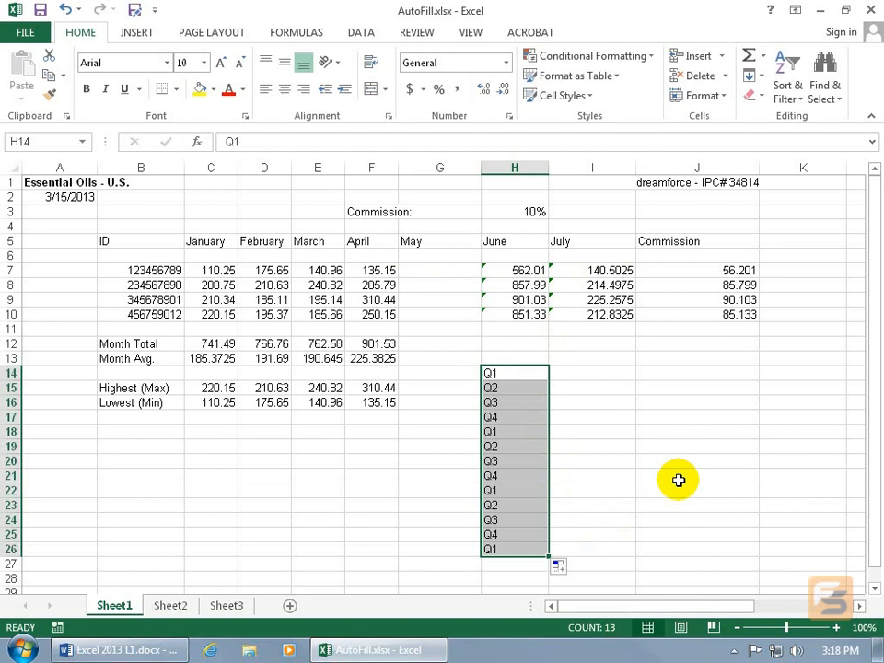
key("Delete")
Step: Try filling the single number 1 from H14 down to H20 and clear the filled cells
left_click(529, 374)
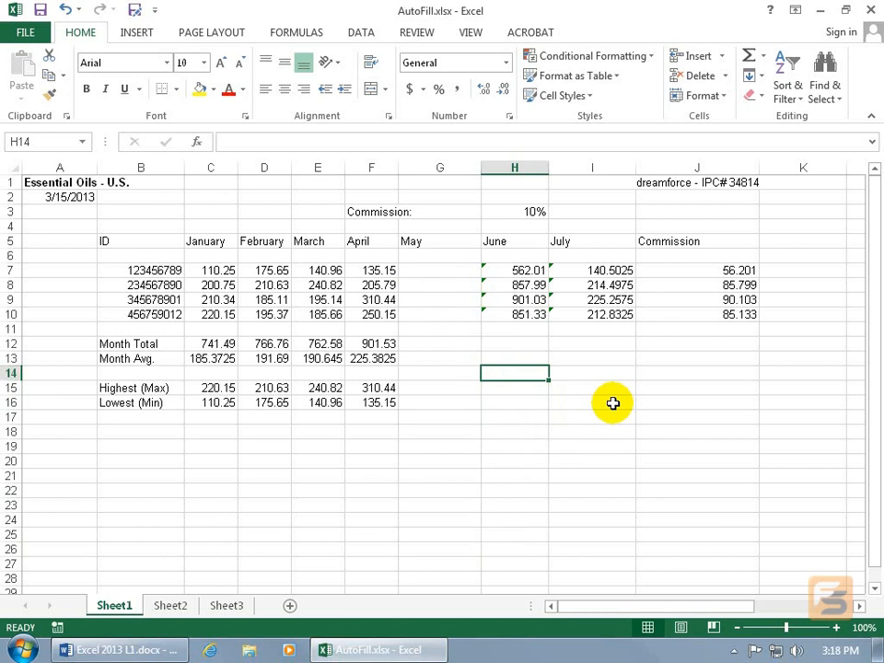
type("1")
key("Return")
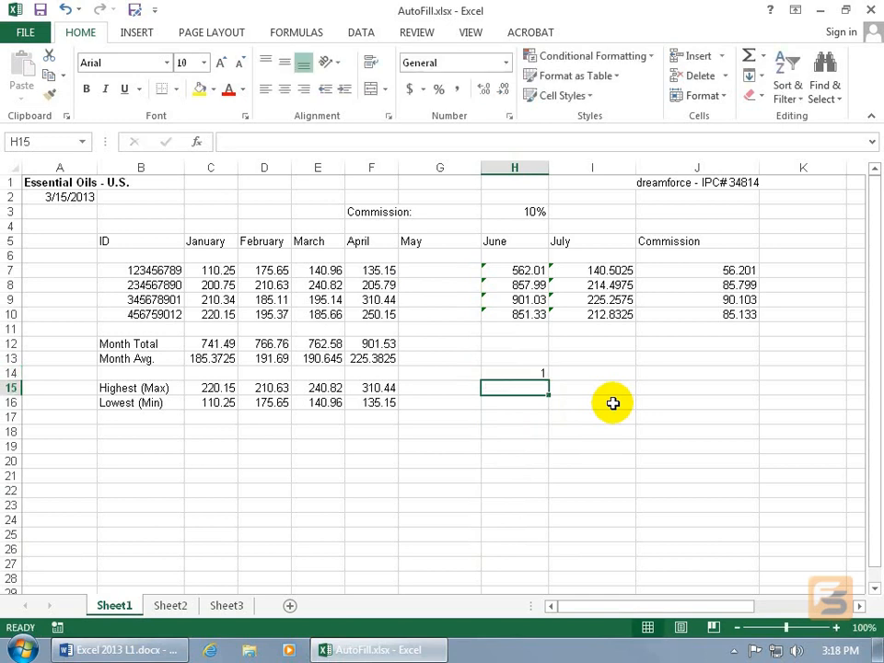
left_click(539, 374)
left_click_drag(549, 381, 552, 467)
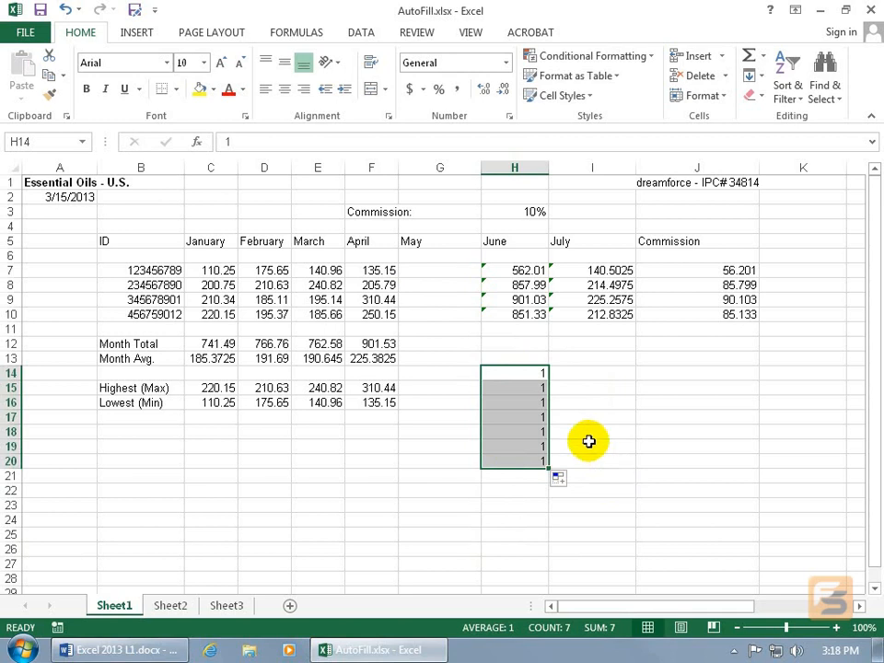
key("Delete")
Step: Try filling a number series from 1 and 2 in H14:H15 down to H21 and clear the filled cells
left_click(533, 374)
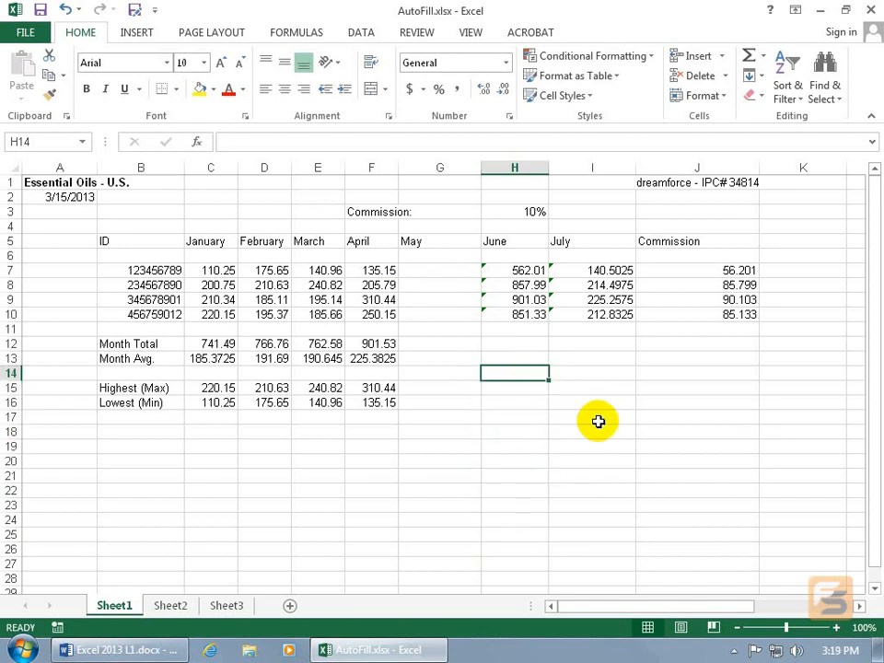
type("1")
key("Return")
type("2")
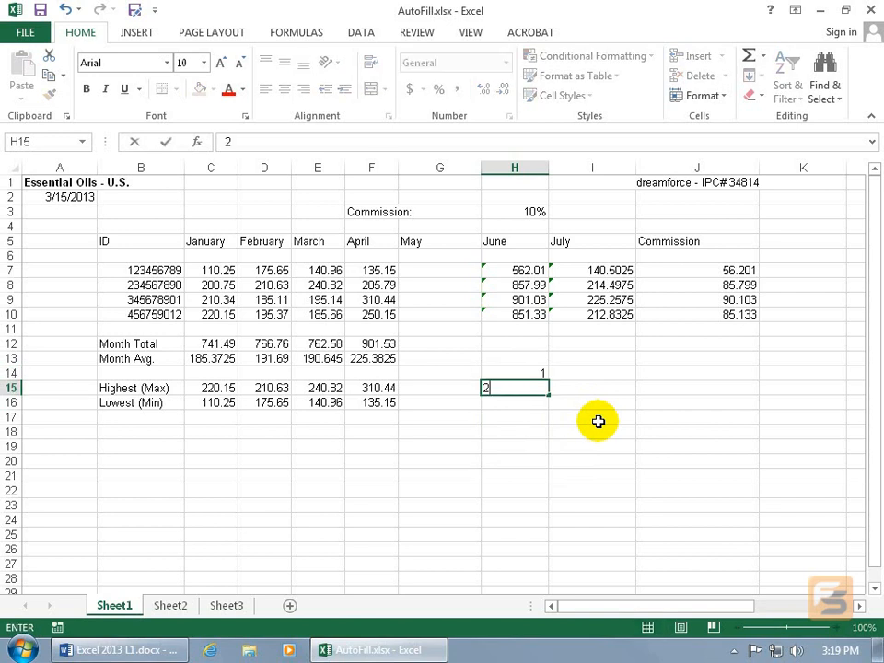
key("Return")
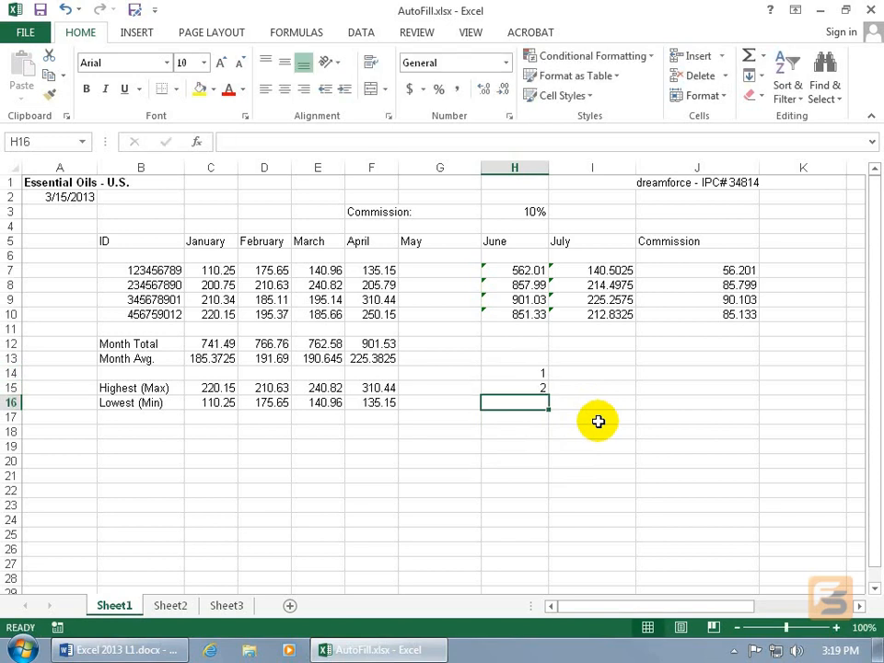
left_click_drag(541, 371, 541, 389)
left_click_drag(549, 394, 550, 486)
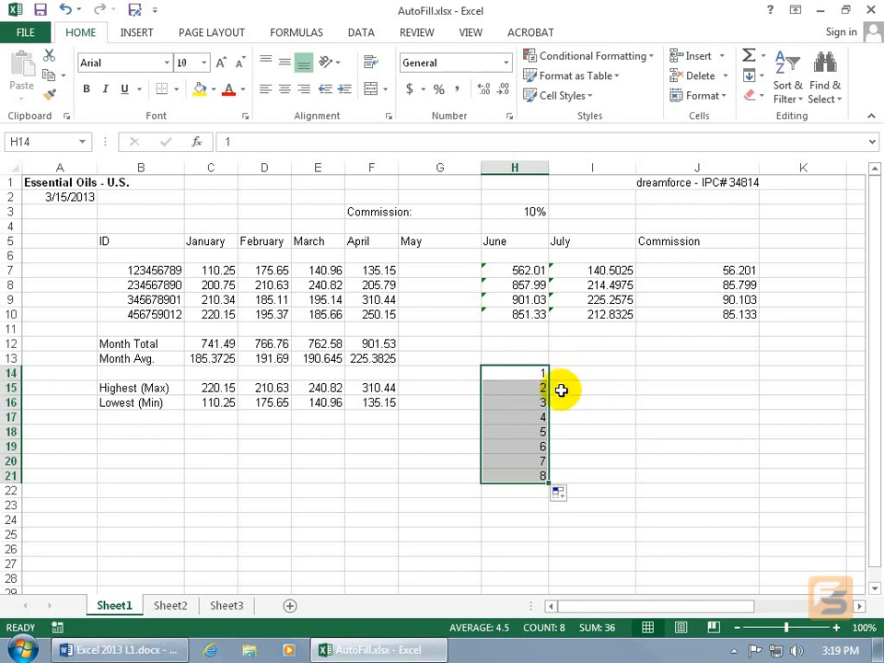
key("Delete")
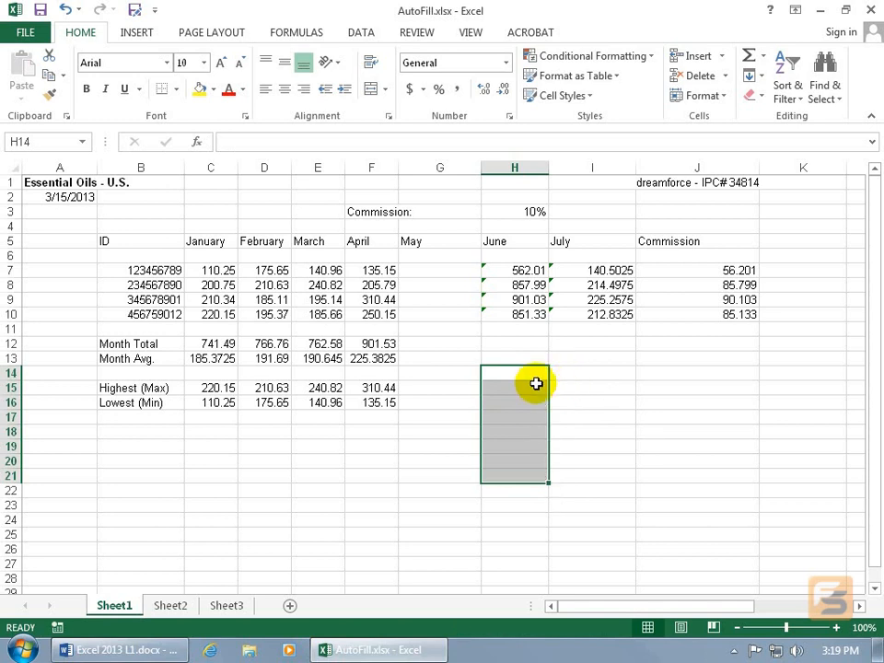
Step: Enter 1 and 3 in H14:H15 and fill the odd-number series down to H22
left_click(531, 373)
type("1")
key("Return")
type("3")
key("Return")
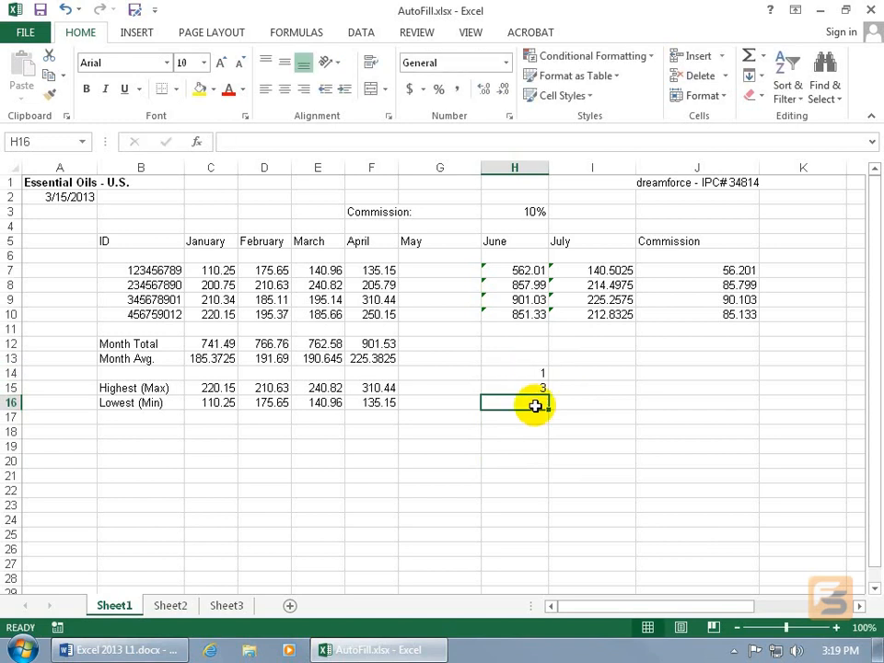
left_click_drag(542, 372, 549, 493)
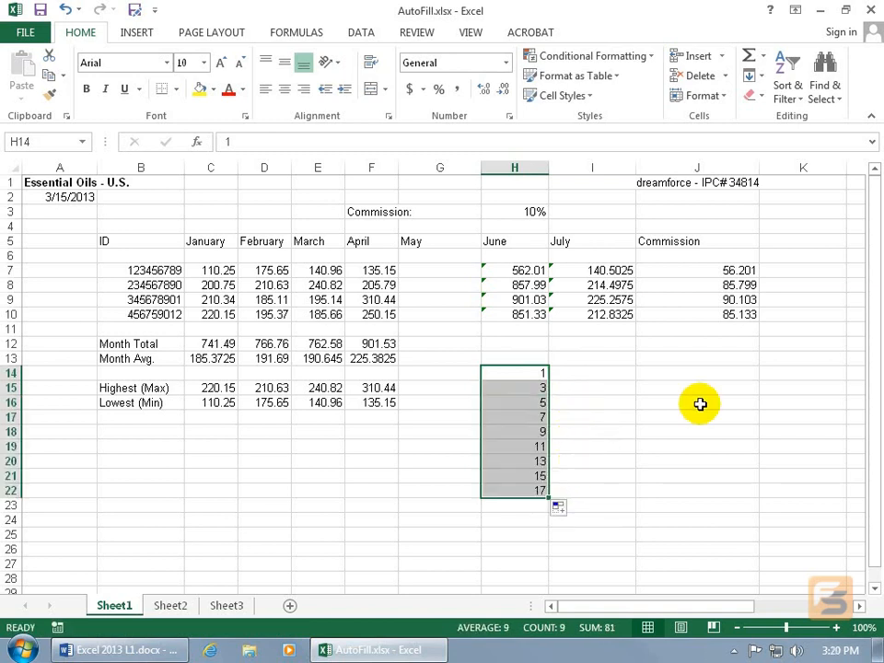
Step: Switch the H14:H22 fill to Copy Cells and back to Fill Series, and review the other Auto Fill Options
left_click(558, 508)
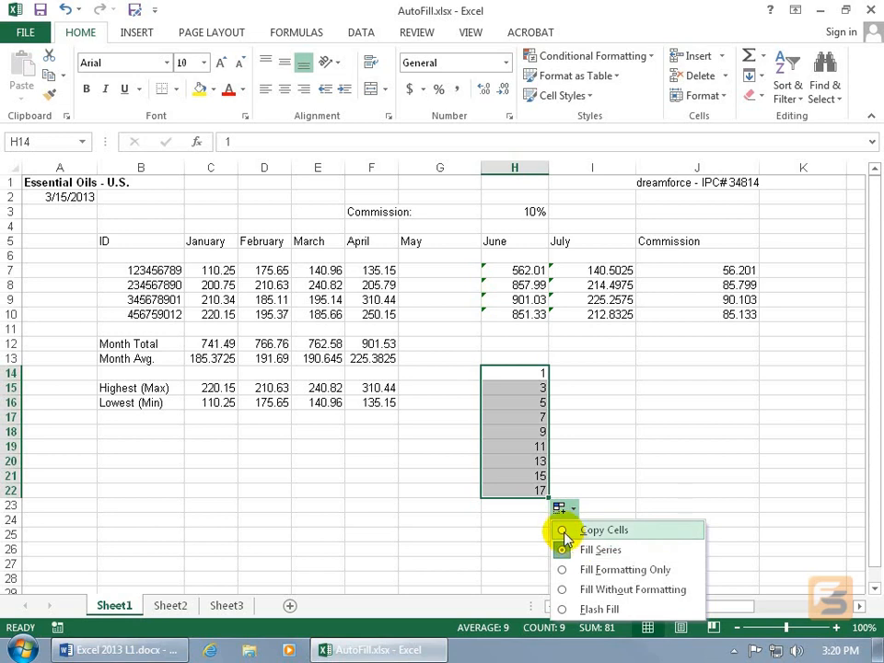
left_click(564, 529)
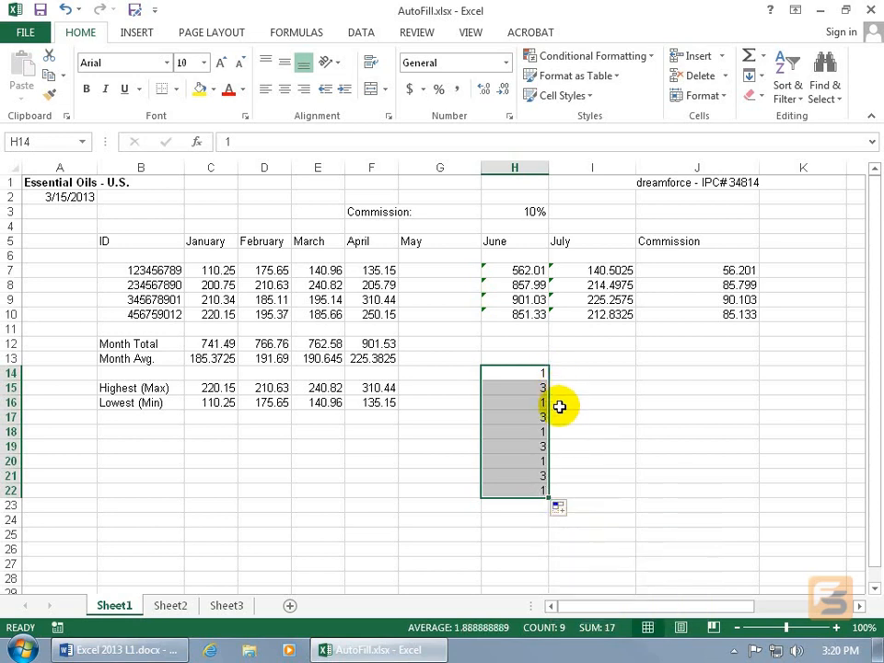
left_click(558, 505)
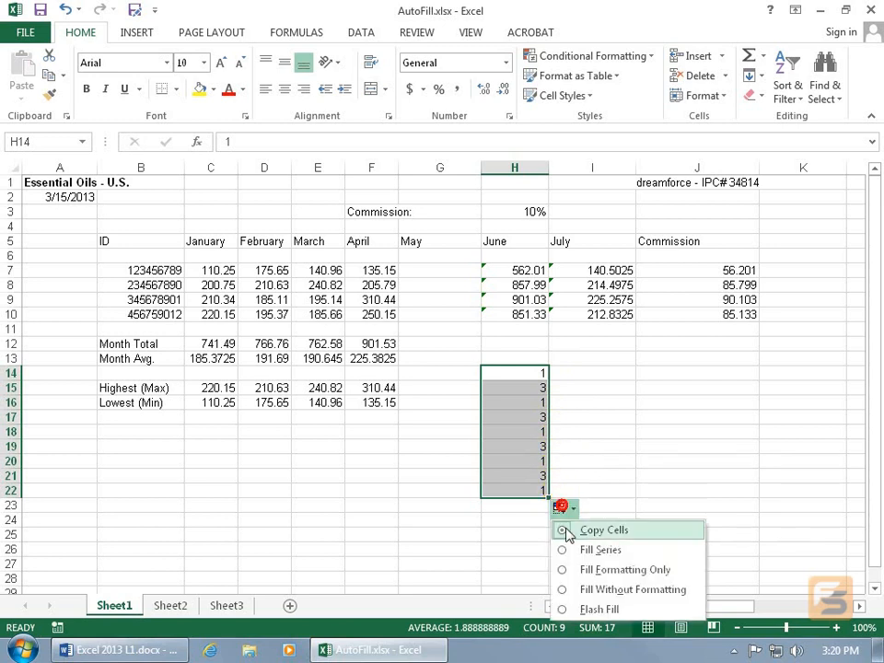
left_click(564, 550)
left_click(562, 507)
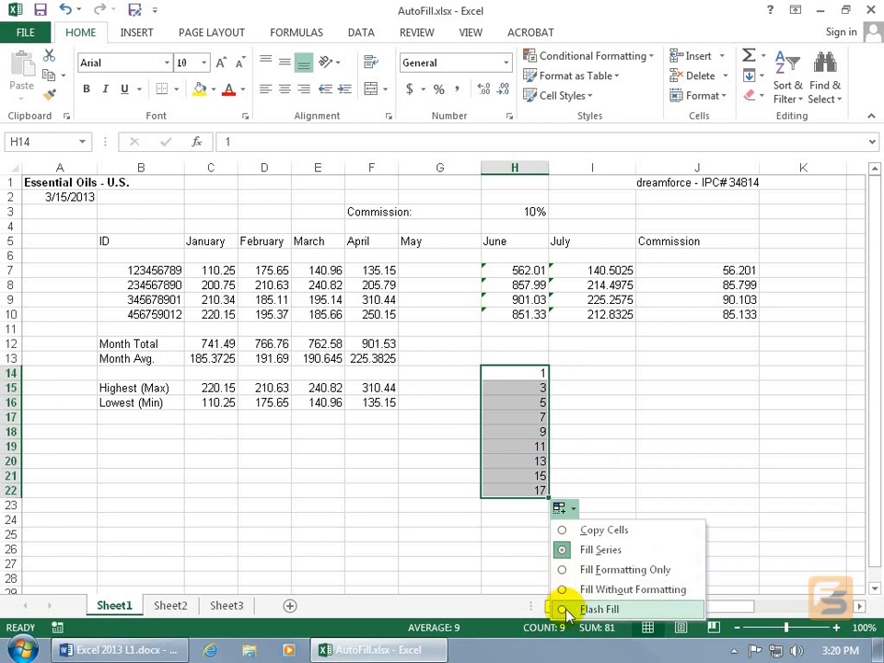
left_click(597, 404)
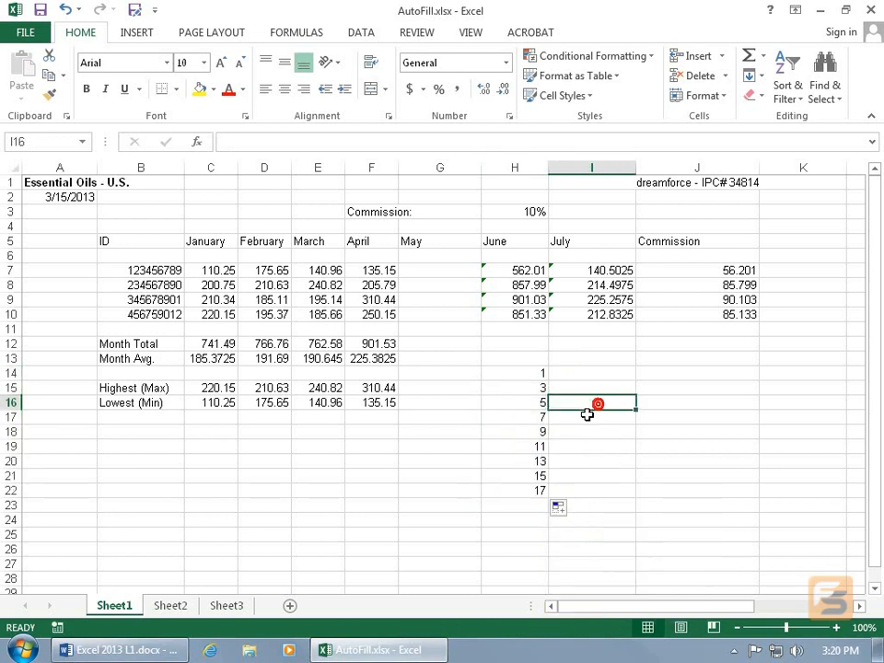